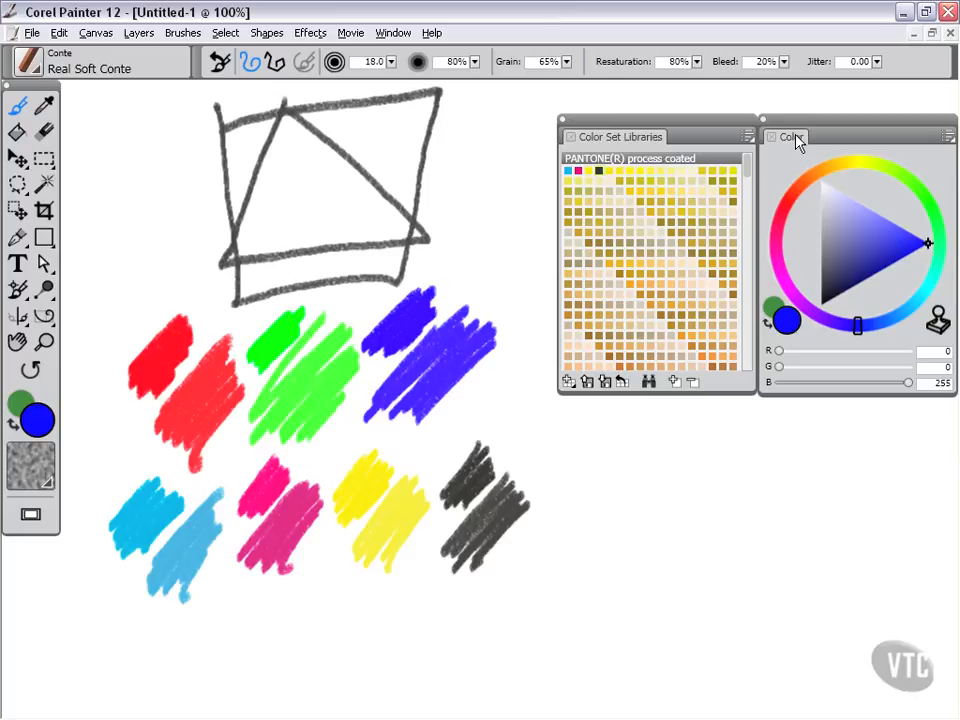
Step: Group the Color panel with the Color Set Libraries panel and move the floating group over the drawing
mouse_move(655, 140)
left_mouse_down()
mouse_move(643, 141)
mouse_move(662, 148)
left_mouse_up()
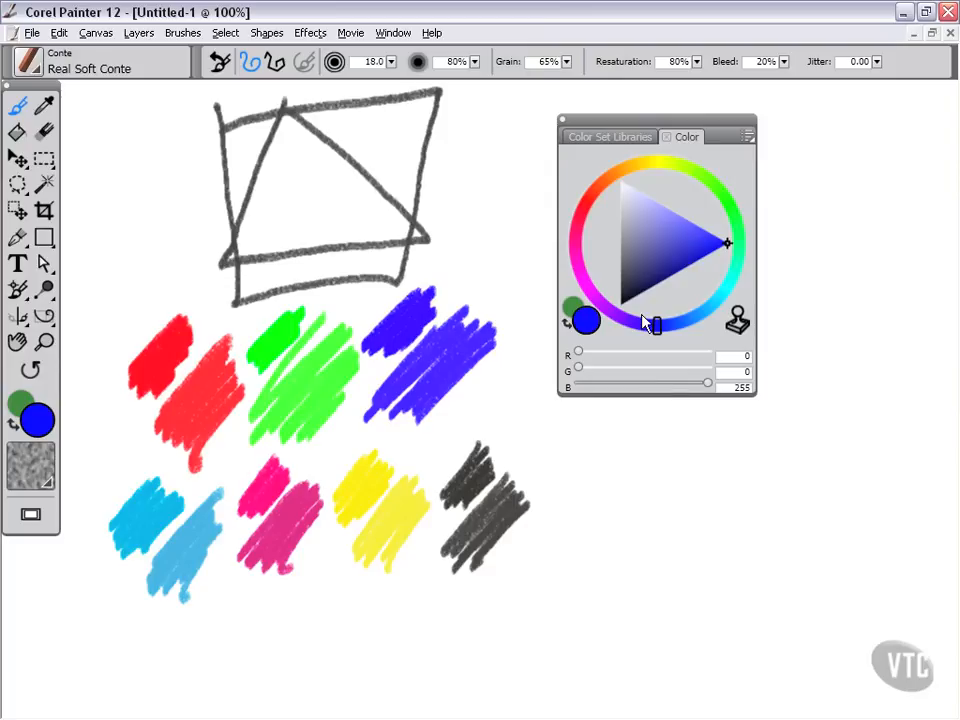
left_click_drag(638, 118, 497, 107)
Step: Open the Mixer panel and group the Color and Color Set Libraries panels with it
left_click(388, 36)
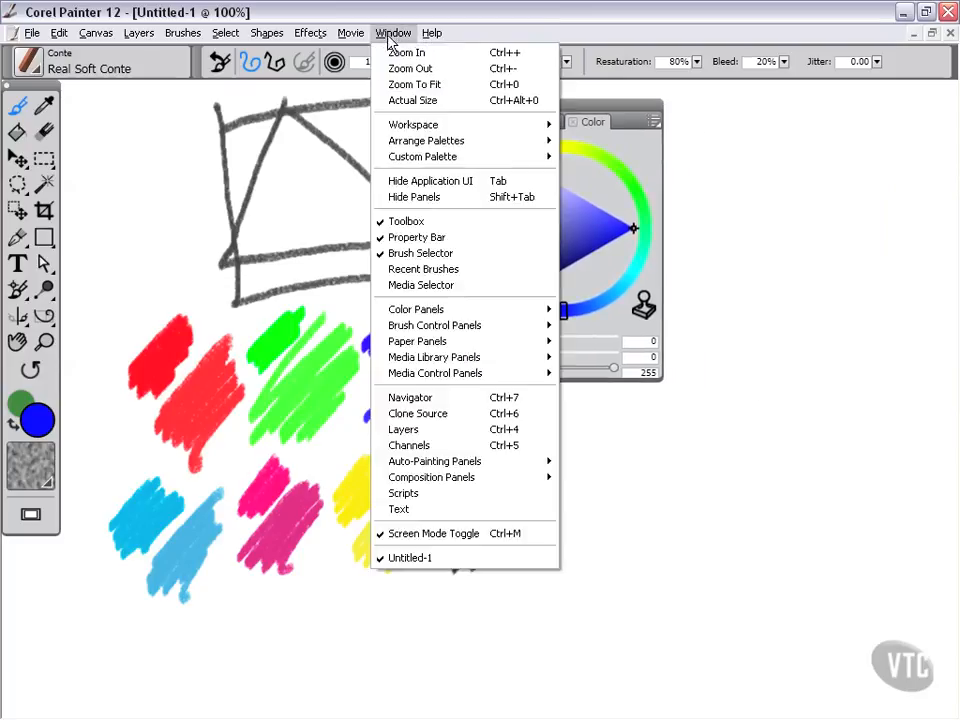
mouse_move(470, 317)
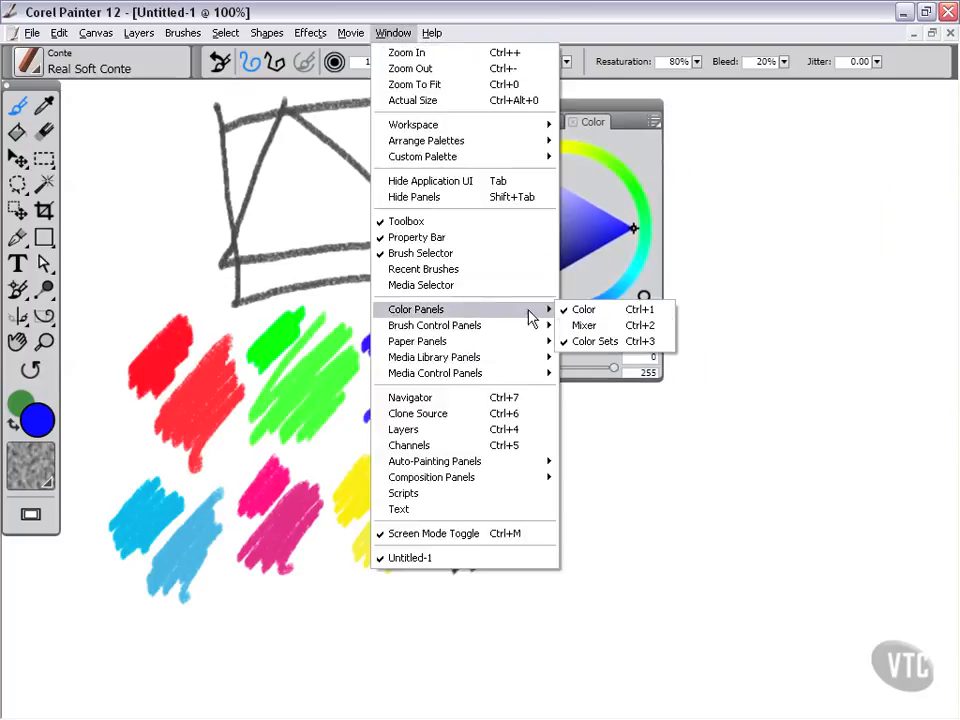
left_click(583, 326)
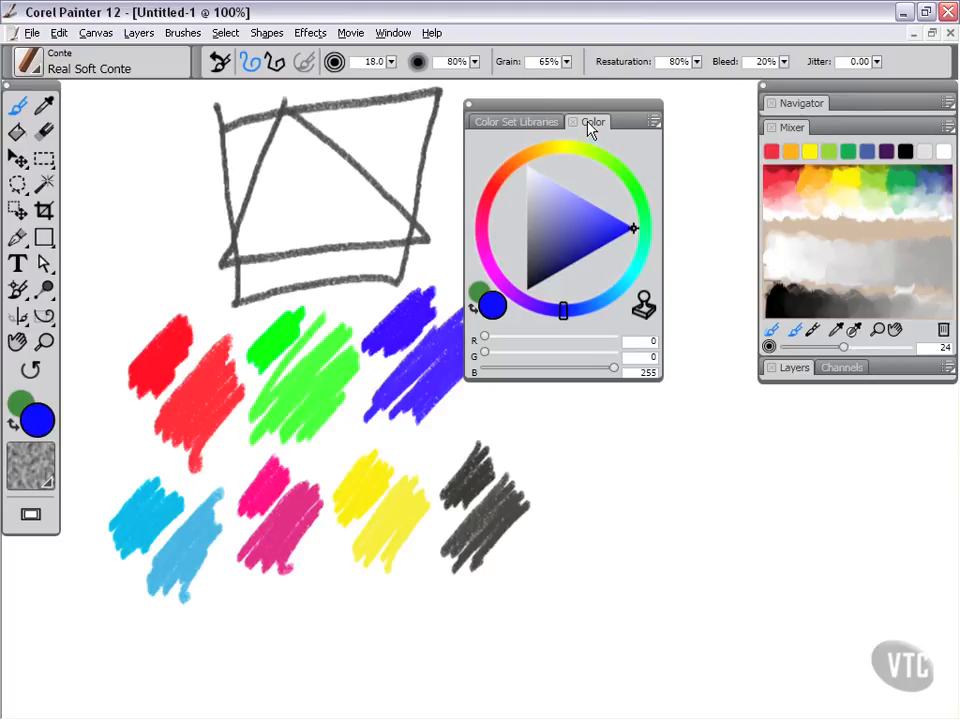
left_click_drag(592, 128, 815, 135)
left_click_drag(521, 123, 808, 132)
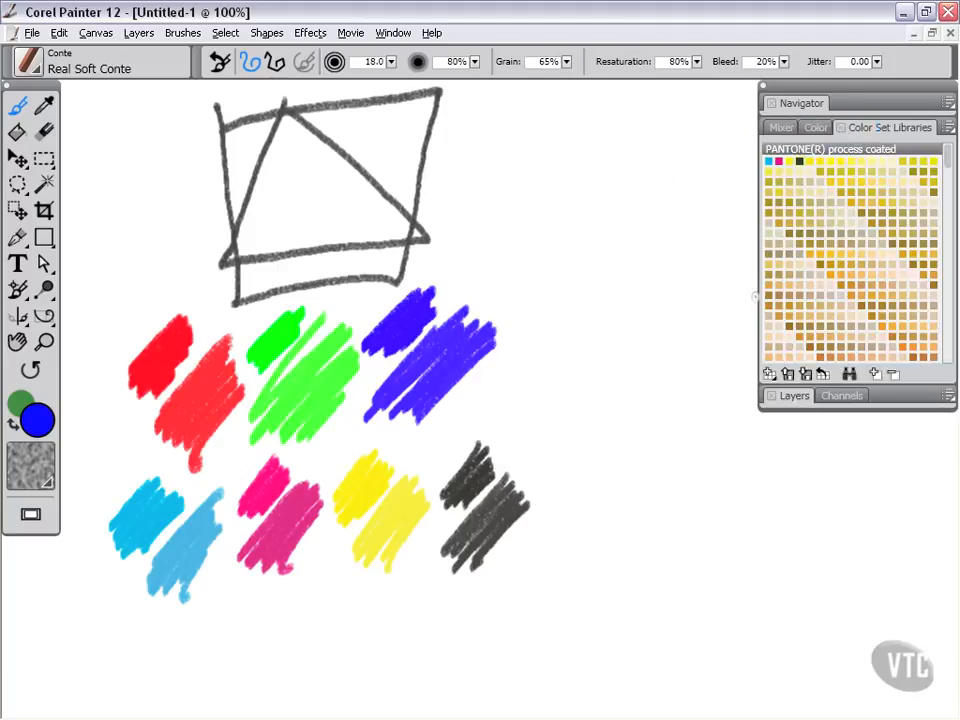
Step: Detach the Mixer as its own floating panel and close the remaining group with the Navigator, Color and Layers panels
left_click(782, 130)
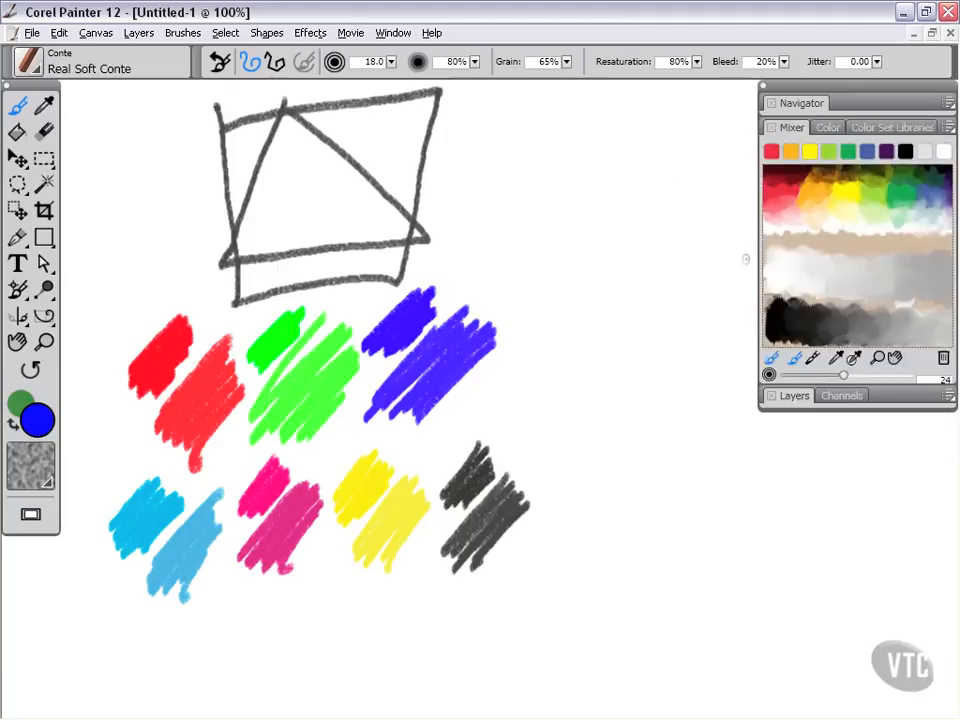
left_click_drag(790, 133, 505, 152)
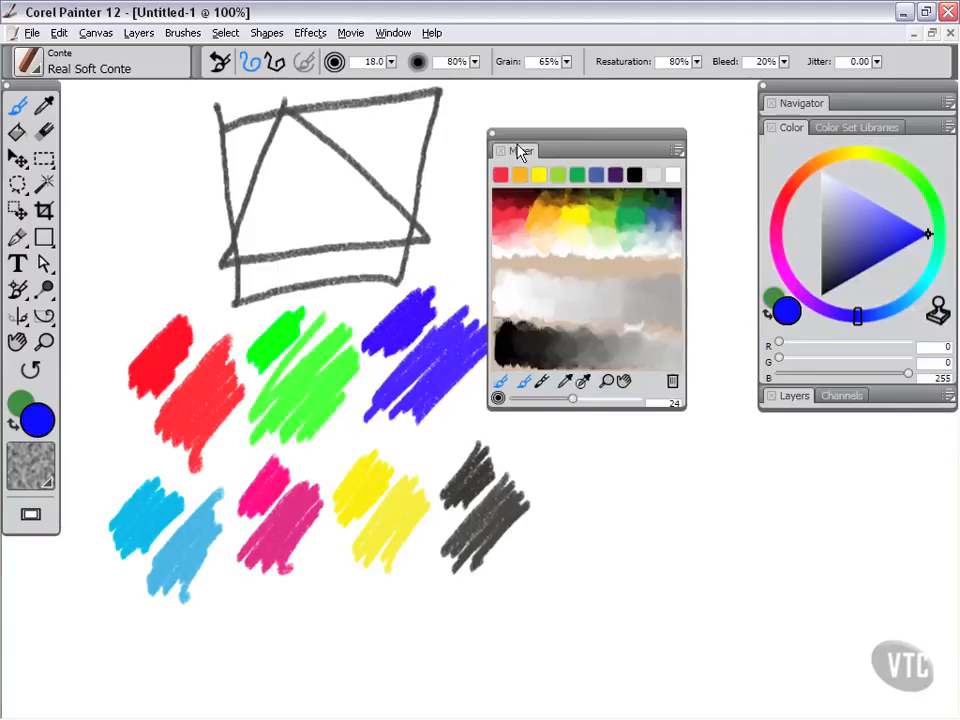
left_click(762, 87)
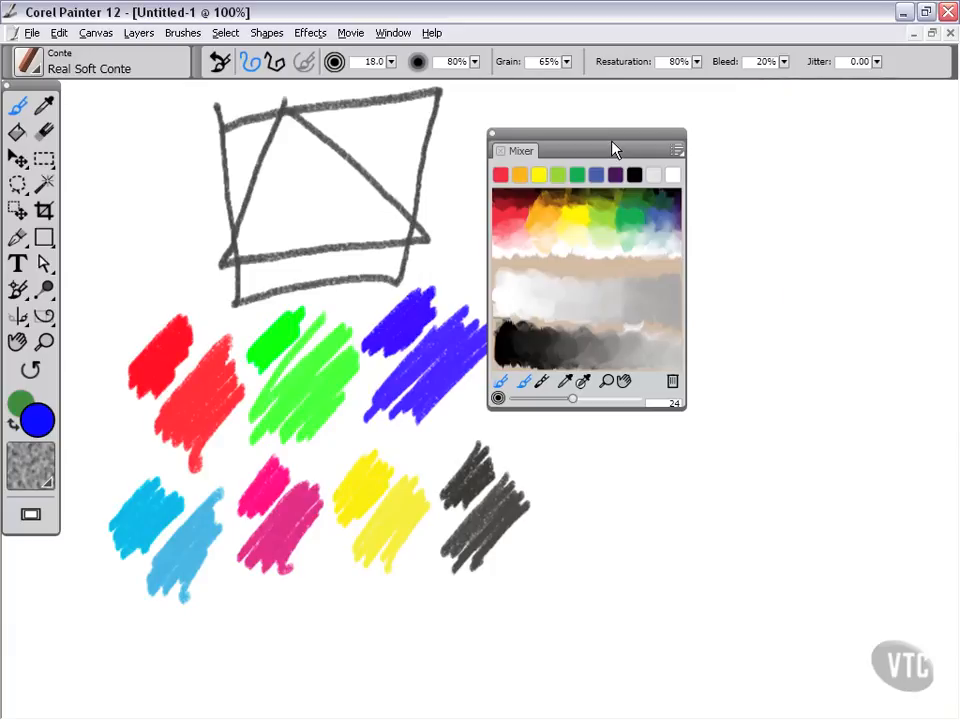
Step: Reposition the Mixer panel and enlarge it in both directions until the whole mixer pad with its paint patches fits
left_click_drag(613, 142, 778, 123)
left_click_drag(650, 202, 455, 201)
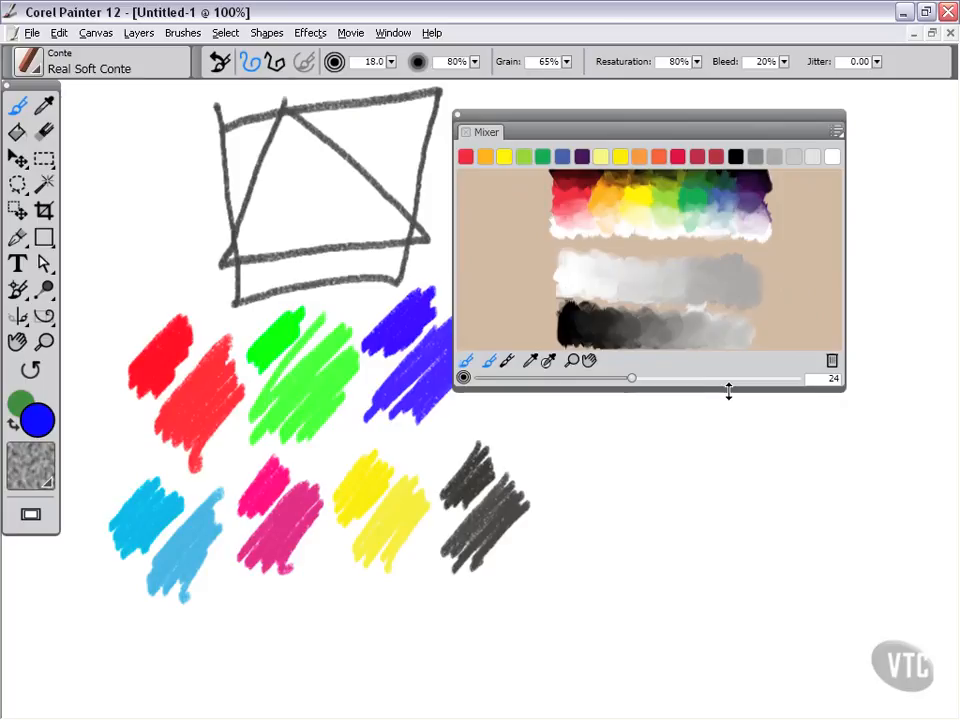
left_click_drag(729, 389, 719, 573)
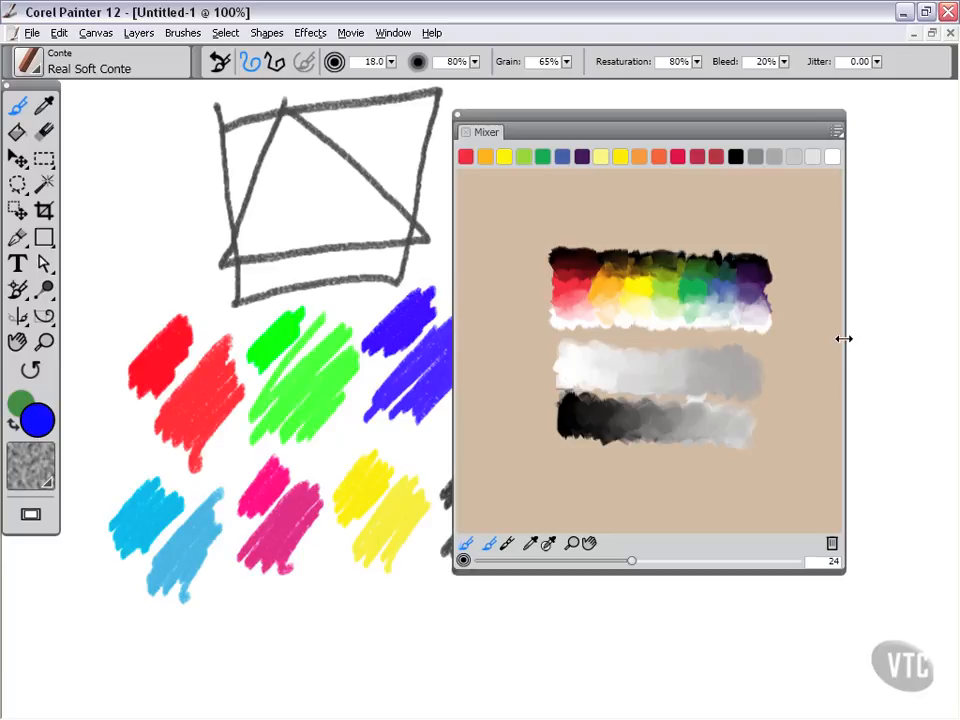
mouse_move(845, 337)
left_mouse_down()
mouse_move(760, 326)
mouse_move(714, 332)
mouse_move(809, 325)
left_mouse_up()
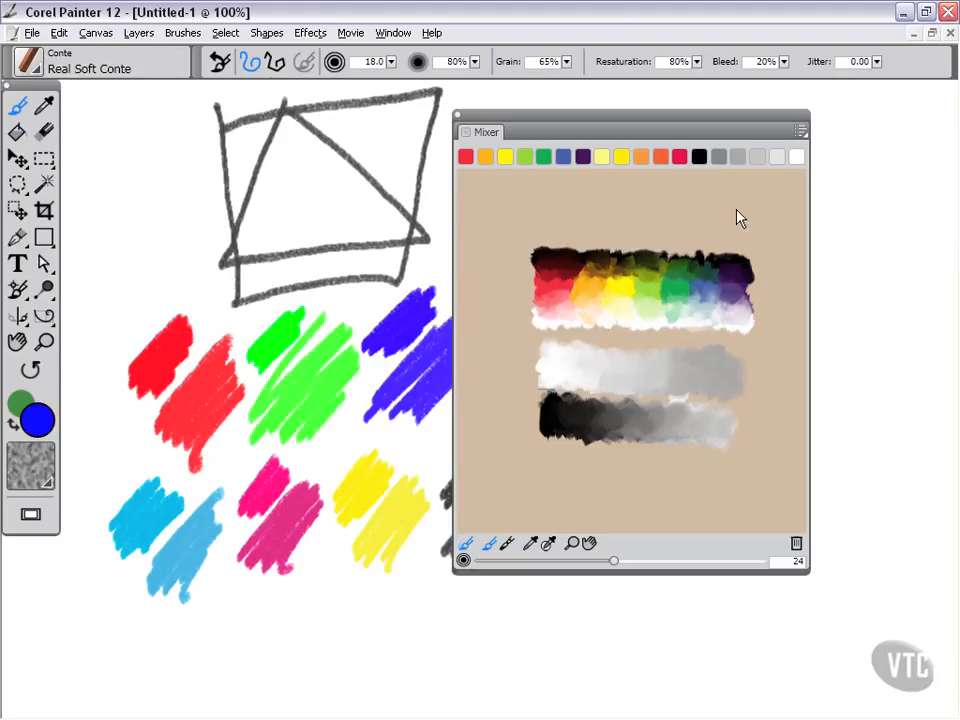
Step: Change the mixer background to the middle gray custom color (Red 127, Green 127, Blue 127)
left_click(801, 132)
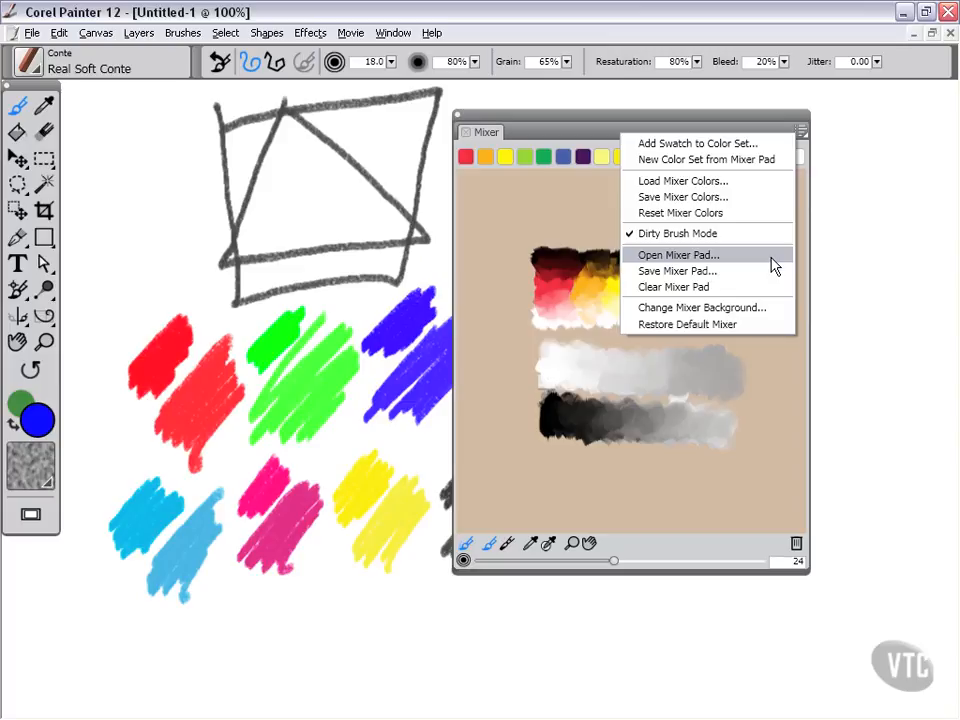
left_click(697, 310)
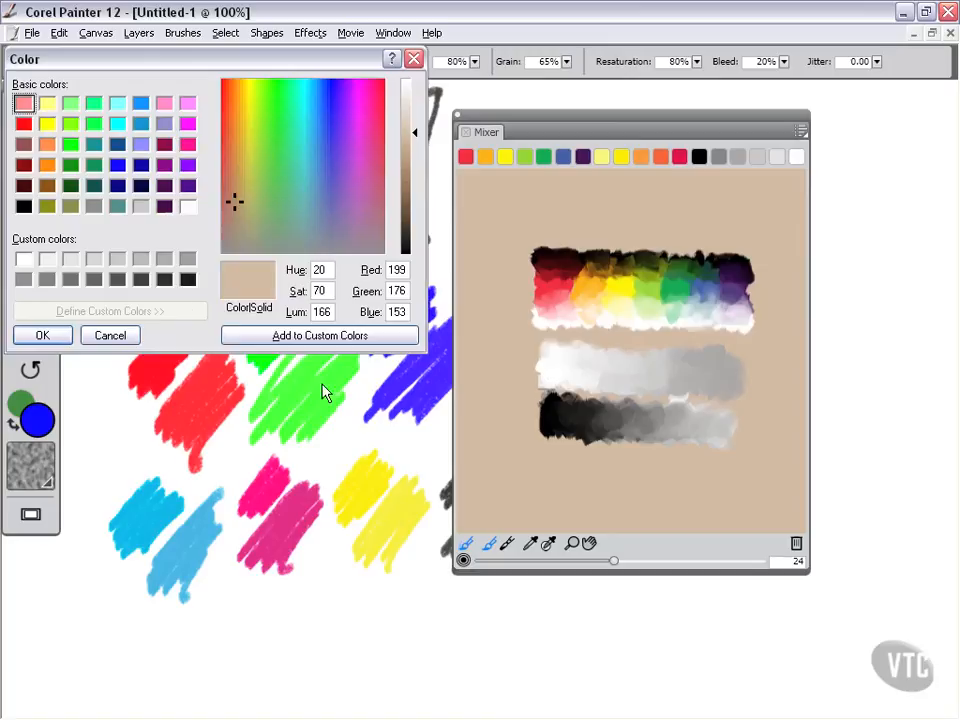
left_click(24, 280)
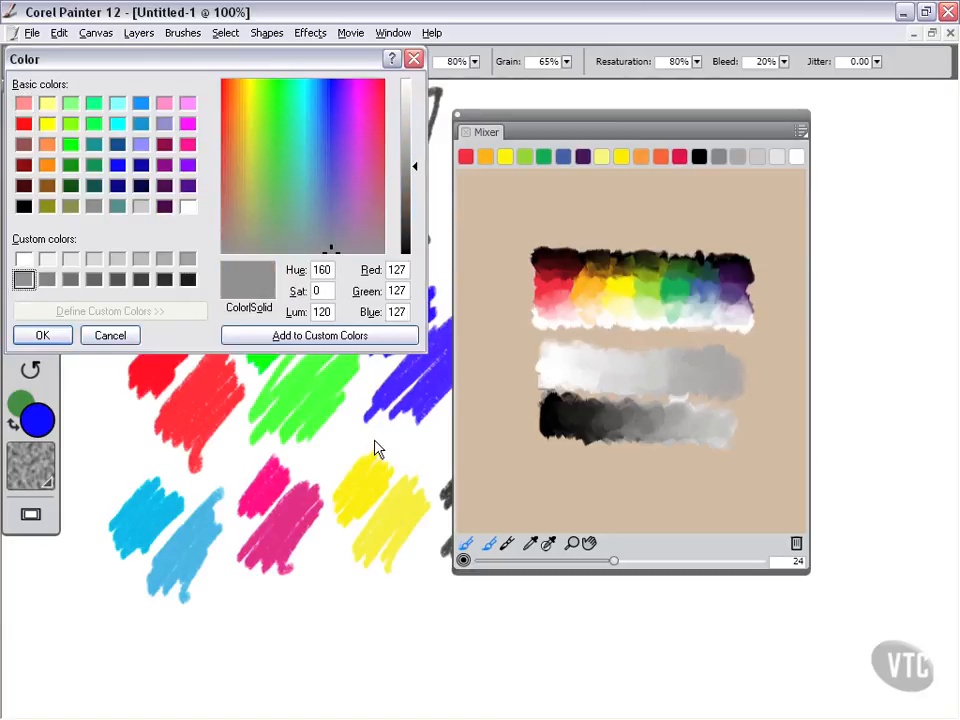
left_click(44, 336)
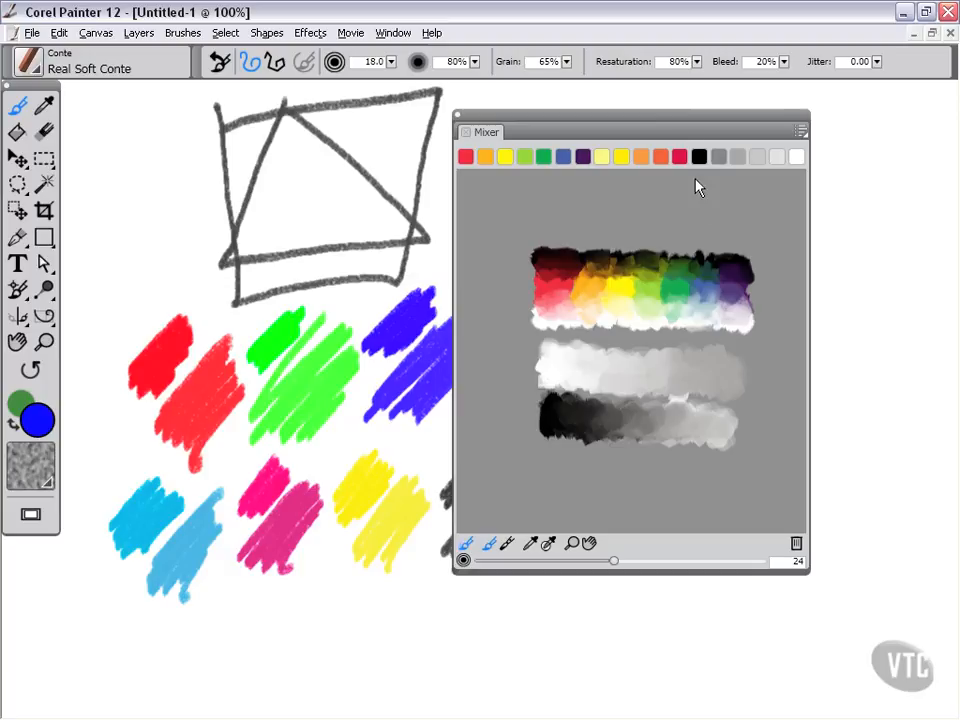
Step: Move the Mixer panel clear of the colored scribbles on the canvas
left_click_drag(674, 122, 737, 122)
left_click_drag(813, 110, 832, 98)
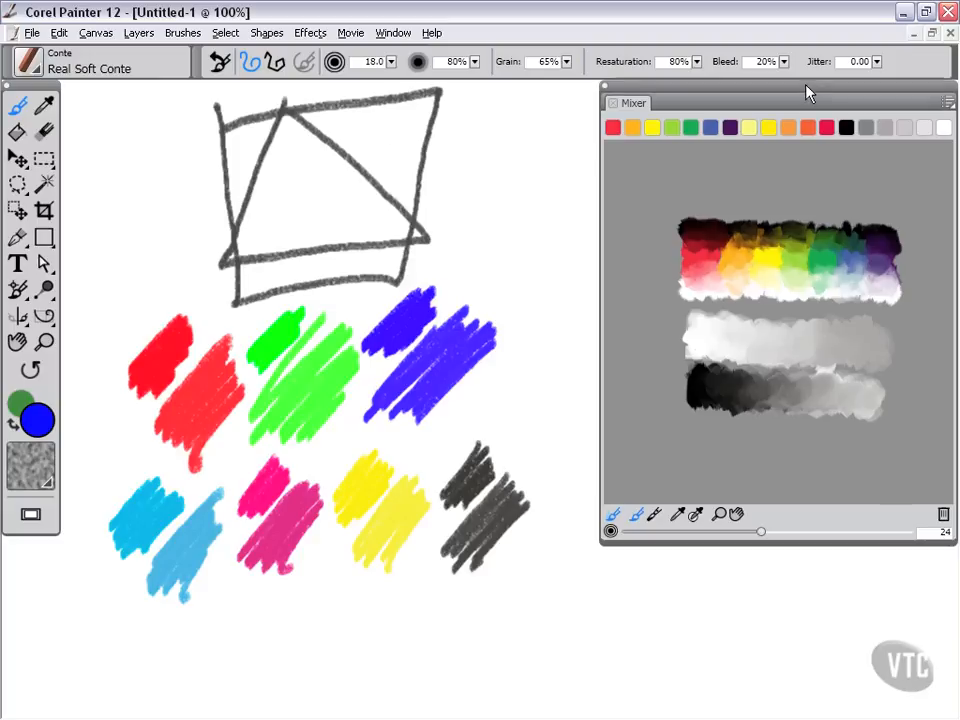
left_click_drag(806, 92, 666, 112)
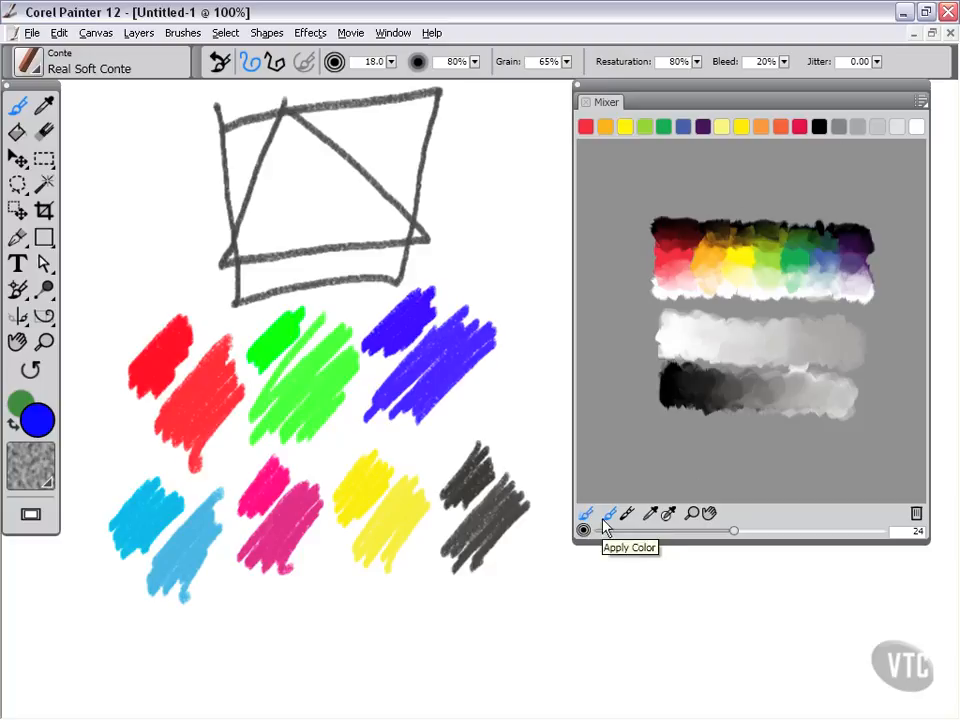
Step: Zoom the mixer pad in and out to examine its paint patches, finishing at a close-up
left_click(693, 515)
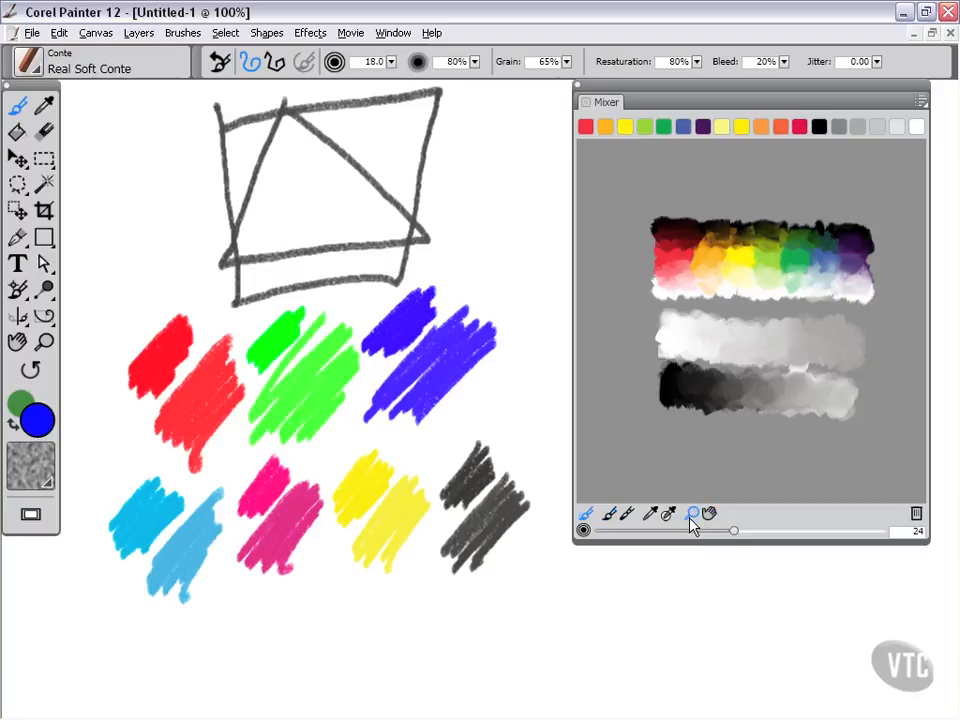
left_click(733, 327)
left_click(732, 312)
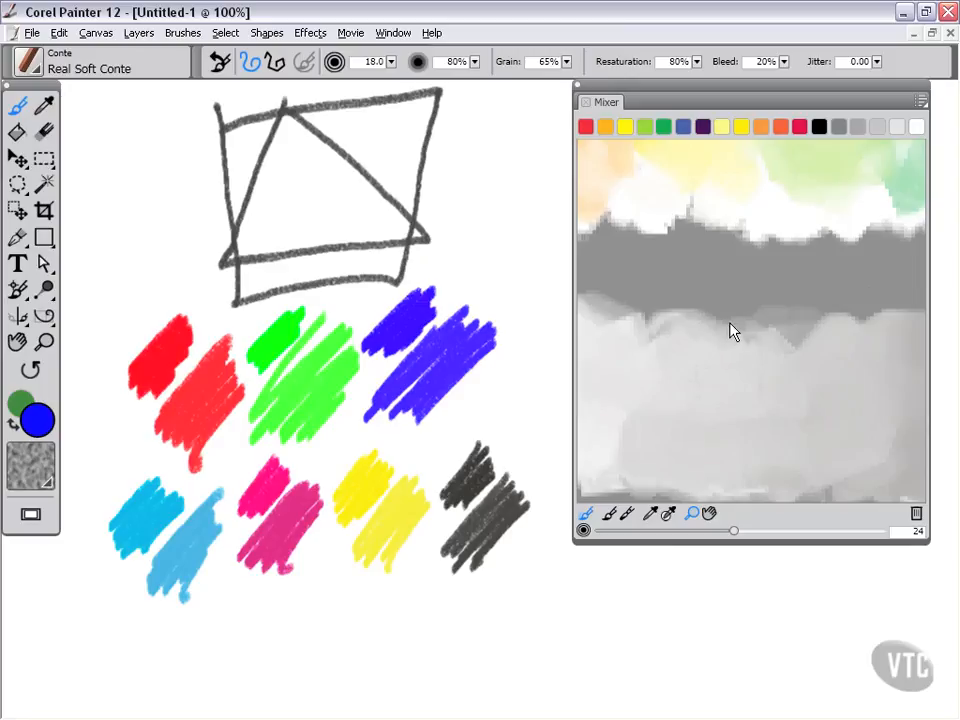
left_click(739, 311, "alt")
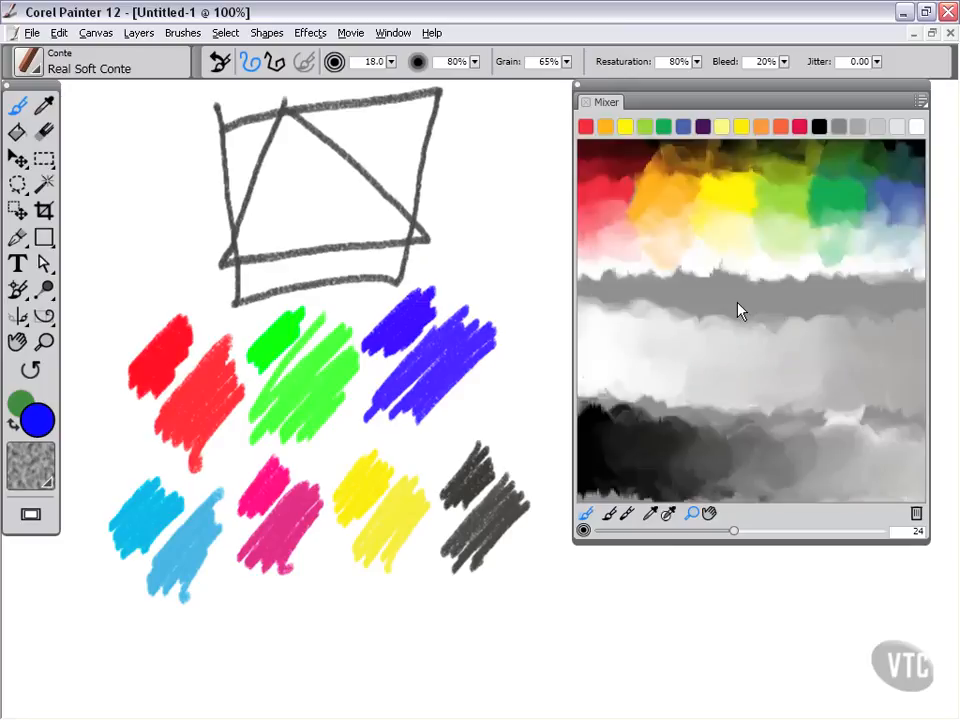
left_click(738, 312, "alt")
left_click(739, 314, "alt")
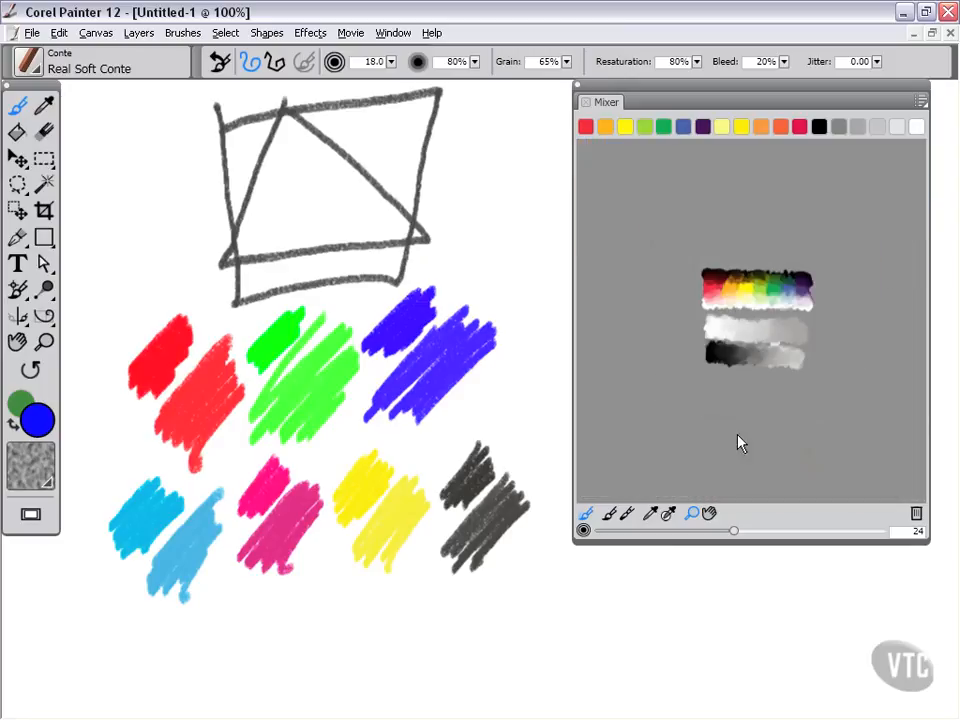
left_click(757, 335)
left_click(757, 335)
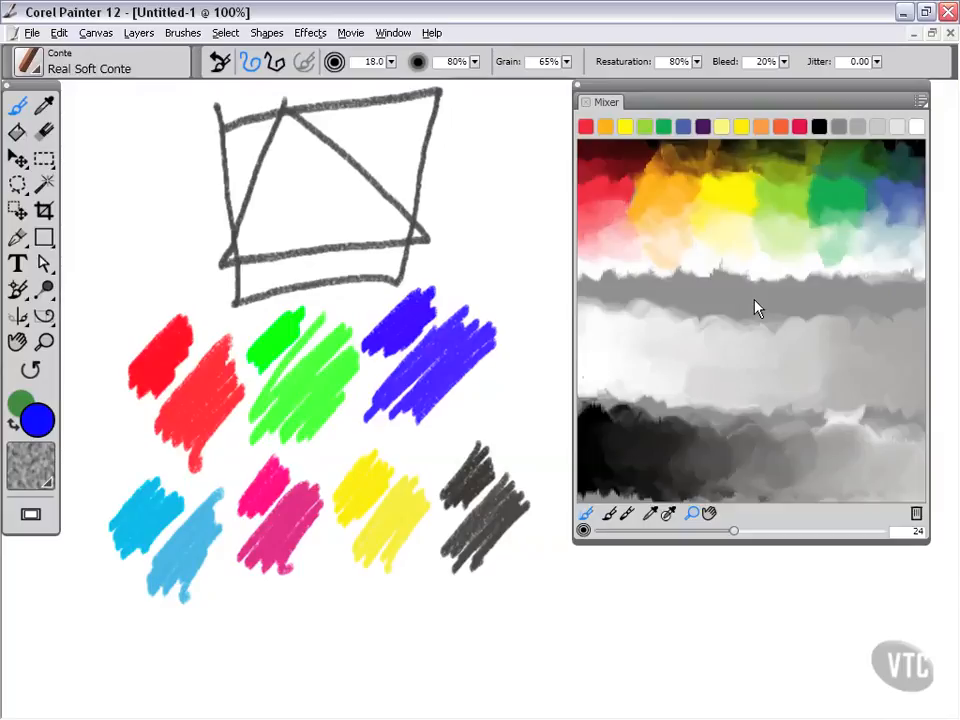
left_click(754, 308, "alt")
left_click(754, 318, "alt")
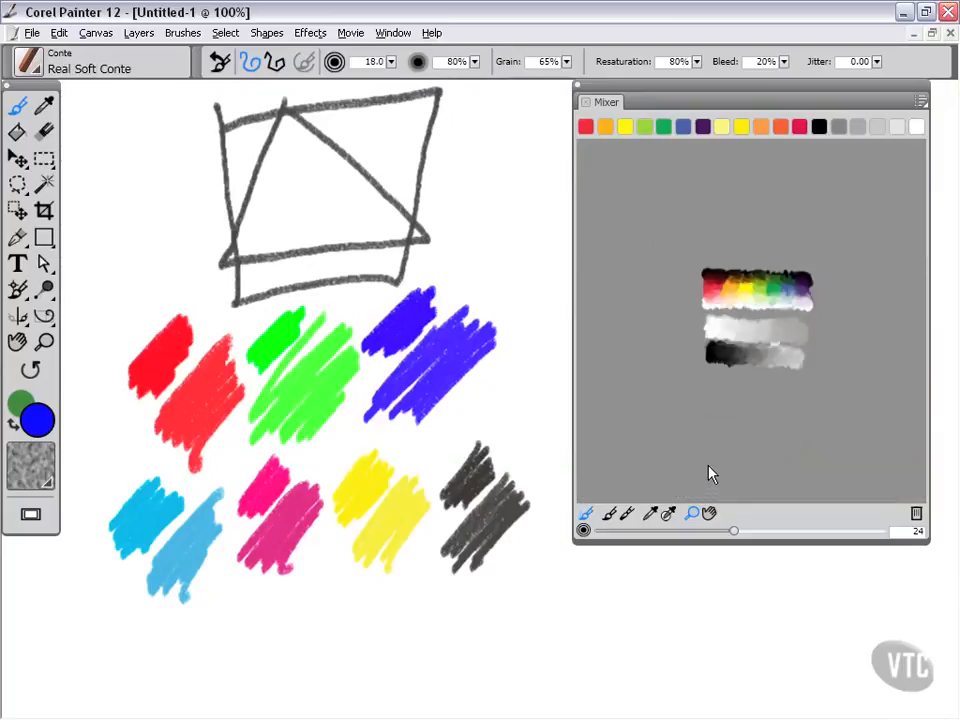
left_click(755, 326)
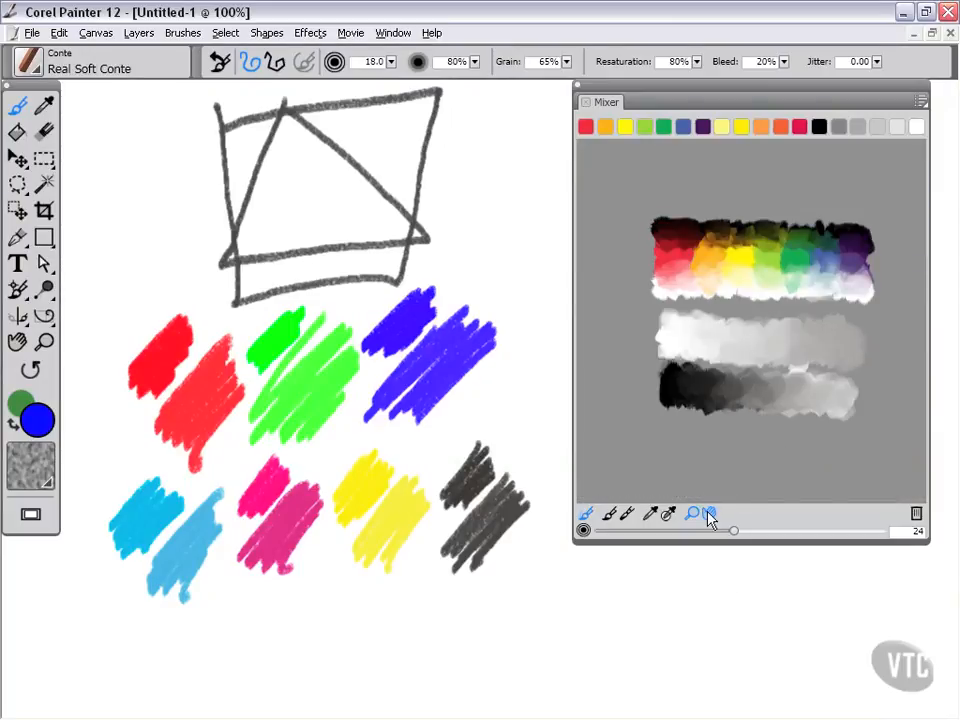
left_click(752, 318)
left_click(752, 316)
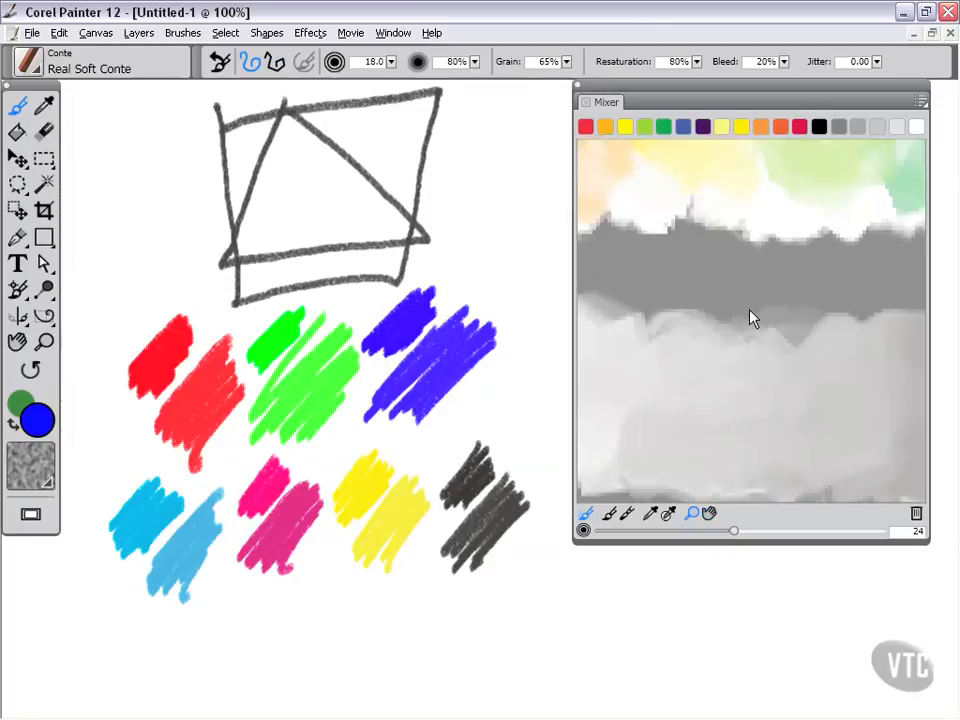
Step: Pan around the magnified mixer pad to examine the green and blue paint, finishing at the red patch
left_click(709, 513)
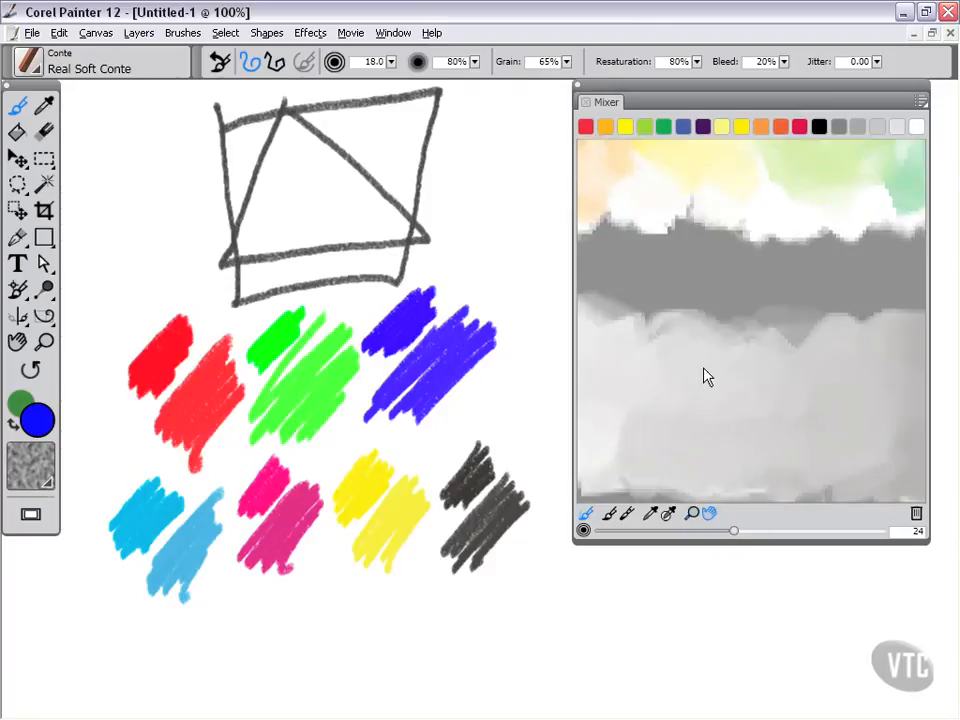
mouse_move(729, 251)
left_mouse_down()
mouse_move(789, 364)
mouse_move(785, 397)
mouse_move(664, 349)
left_mouse_up()
left_click_drag(825, 350, 765, 347)
left_click_drag(855, 345, 797, 354)
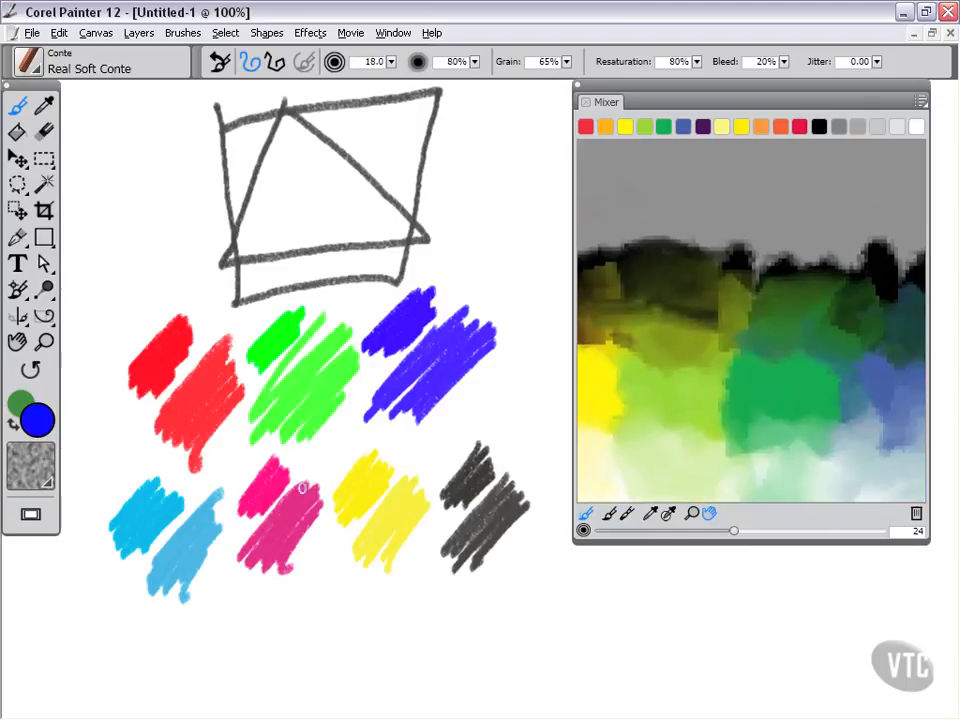
mouse_move(717, 369)
left_mouse_down()
mouse_move(745, 358)
mouse_move(690, 336)
mouse_move(681, 304)
mouse_move(767, 343)
mouse_move(760, 288)
mouse_move(782, 268)
left_mouse_up()
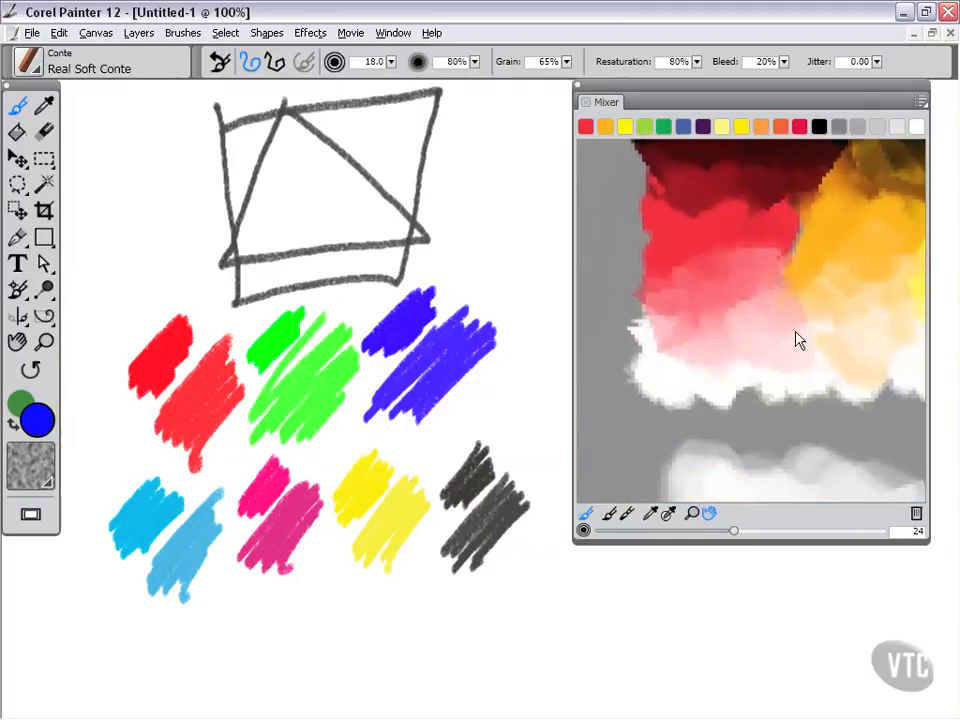
Step: Apply a dab of blue over the red paint in the mixer pad and sample the red beside it
left_click(609, 513)
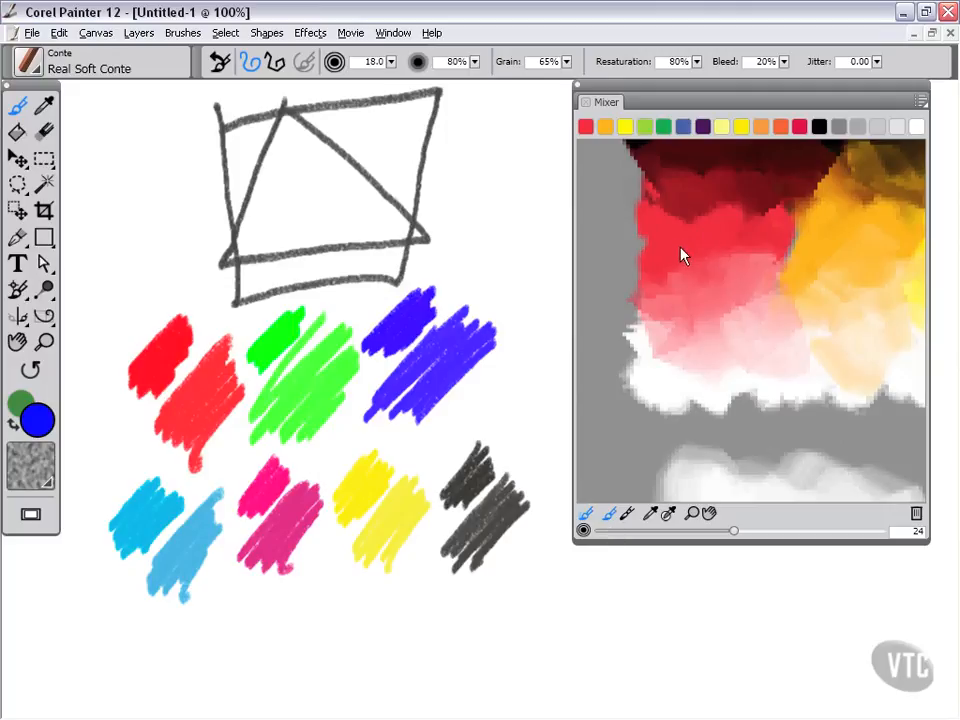
left_click_drag(680, 256, 700, 228)
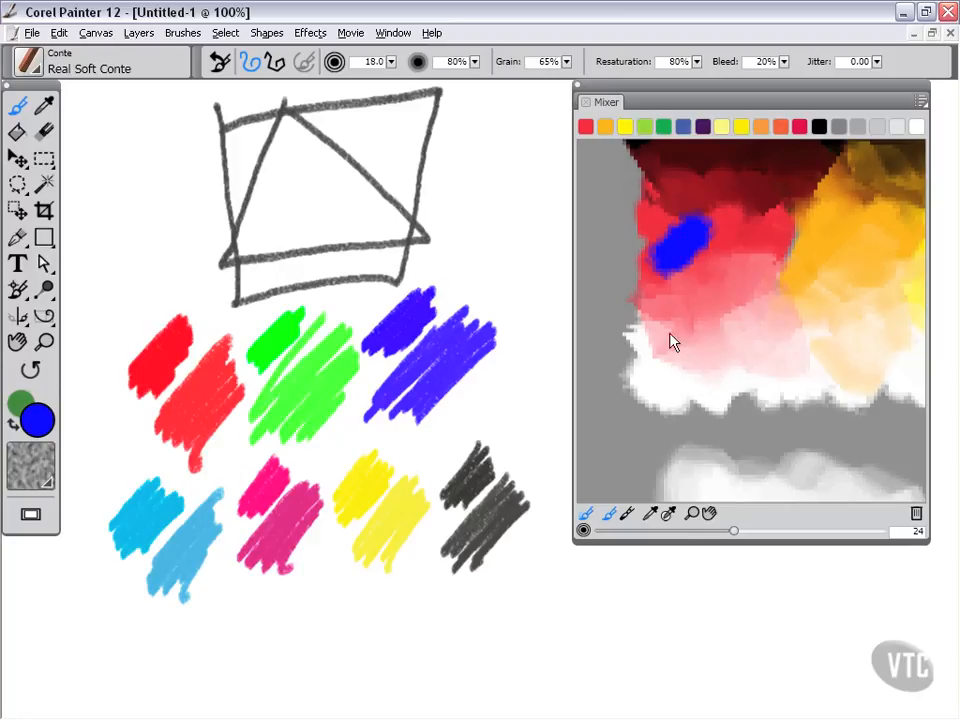
left_click(650, 517)
left_click(733, 252)
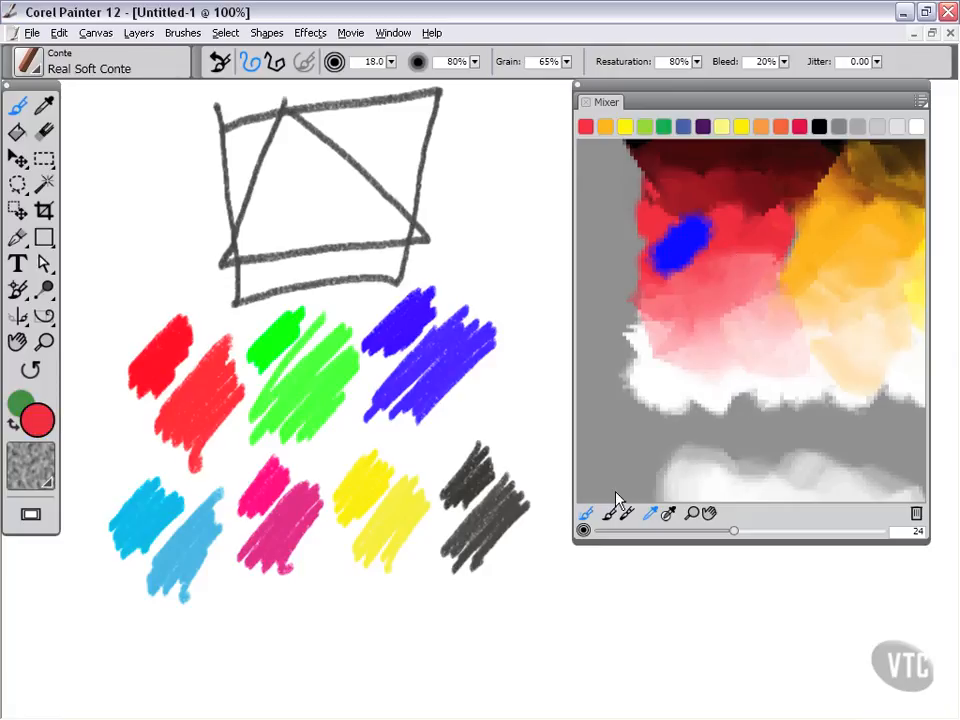
Step: Activate multiple-color sampling in the Mixer and choose the Dry Bristle brush from the Impasto category
left_click(669, 512)
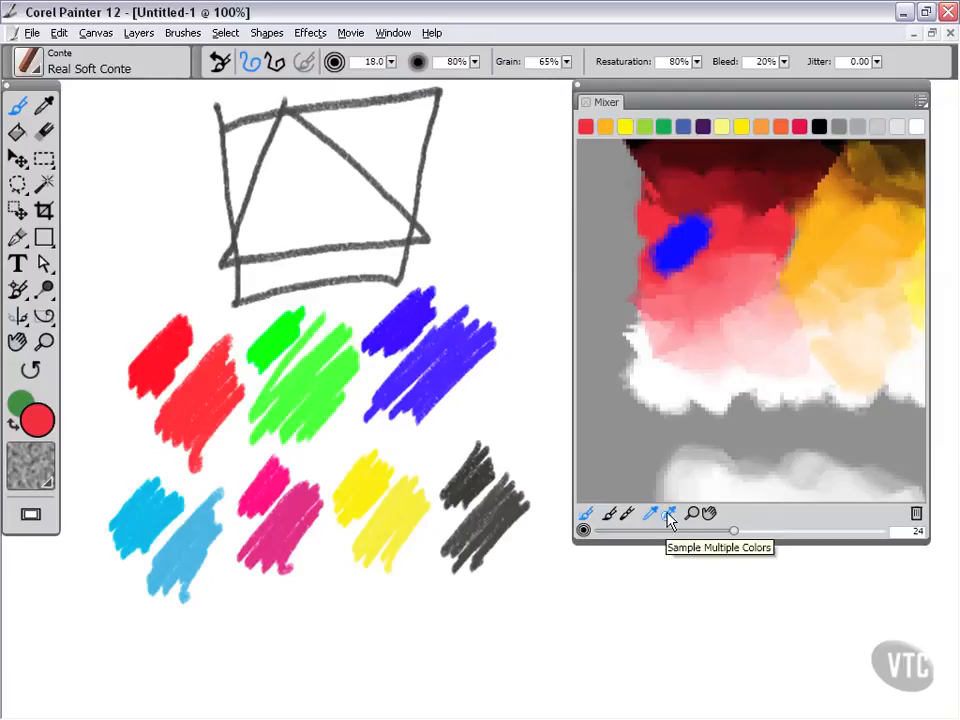
left_click(669, 513)
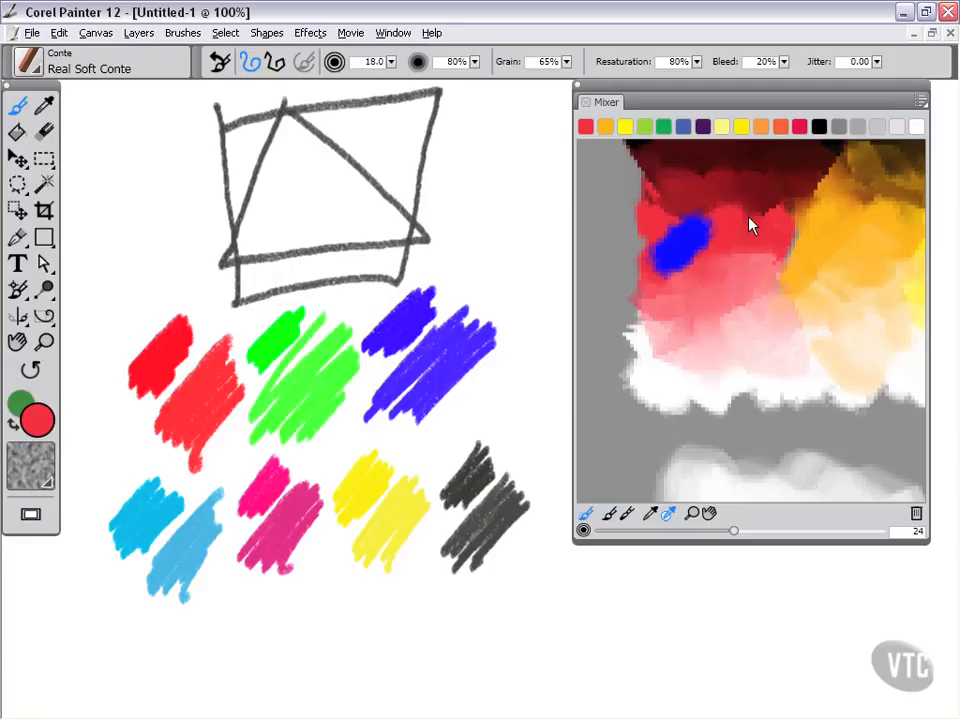
left_click(30, 64)
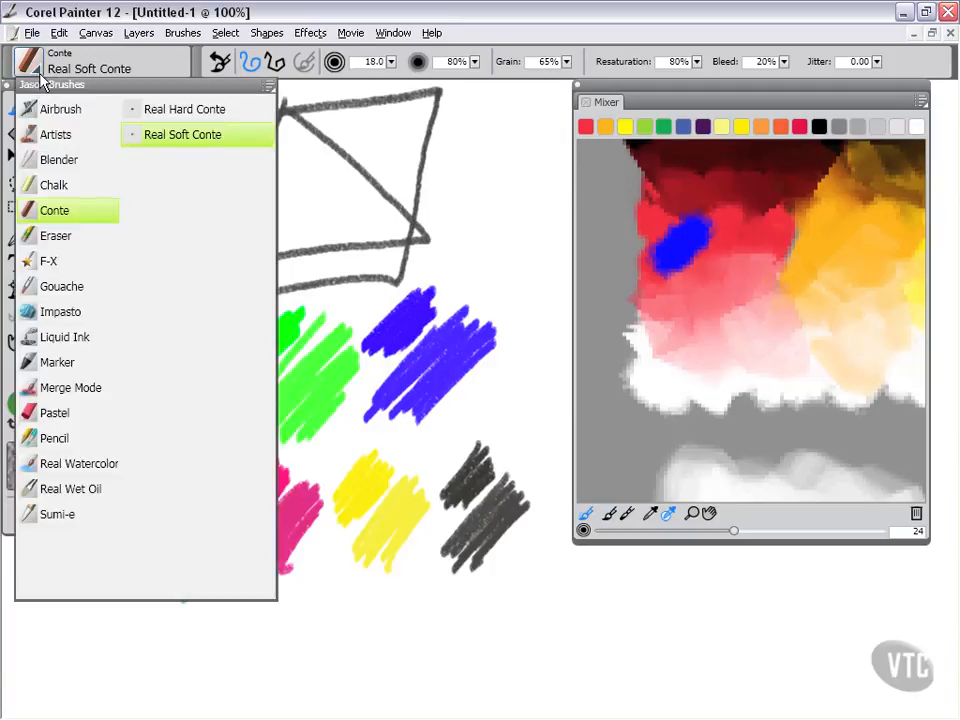
left_click(57, 315)
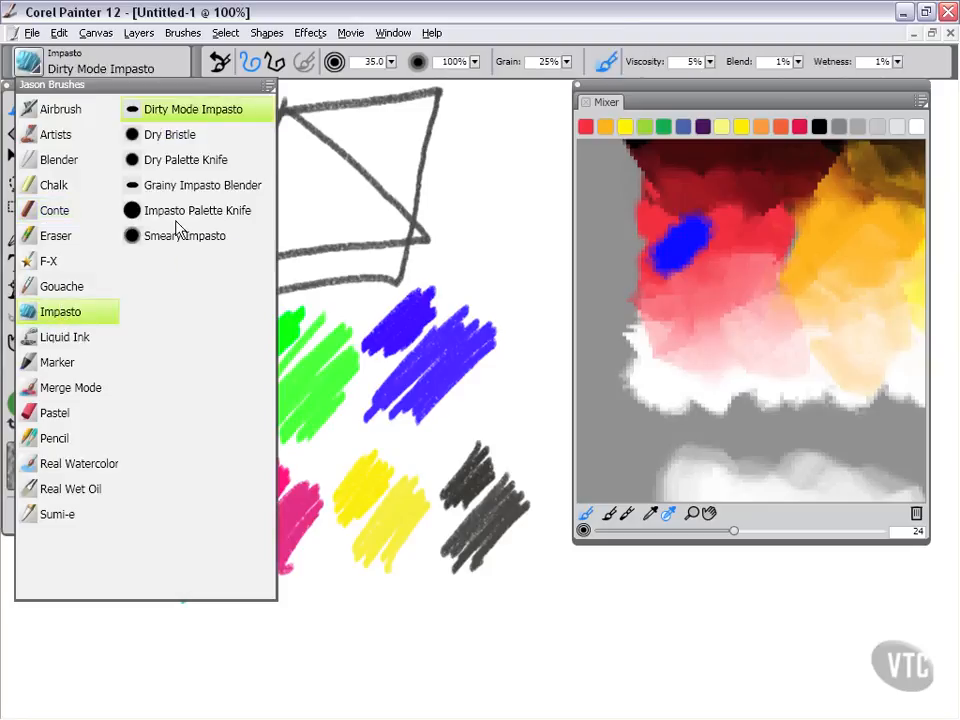
left_click(167, 135)
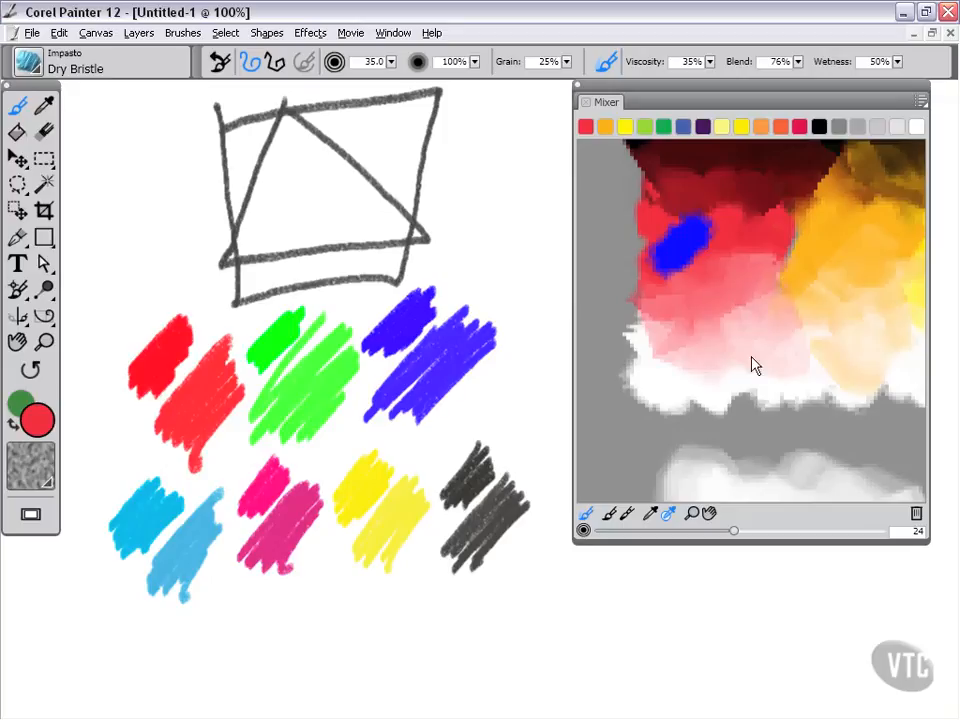
Step: Sample several colors at once from the red and orange mixer paint and brush blended strokes beside and below the black scribbles
left_click(791, 254)
mouse_move(495, 640)
left_mouse_down()
mouse_move(538, 618)
mouse_move(611, 636)
mouse_move(609, 611)
mouse_move(529, 521)
mouse_move(508, 638)
mouse_move(490, 600)
left_mouse_up()
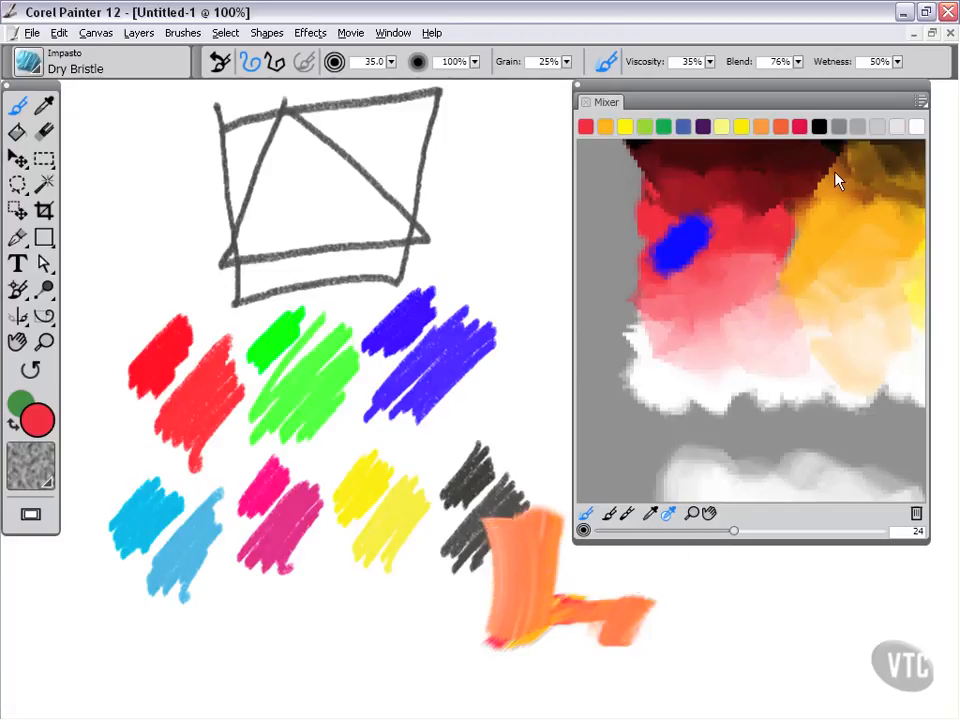
left_click_drag(525, 617, 540, 440)
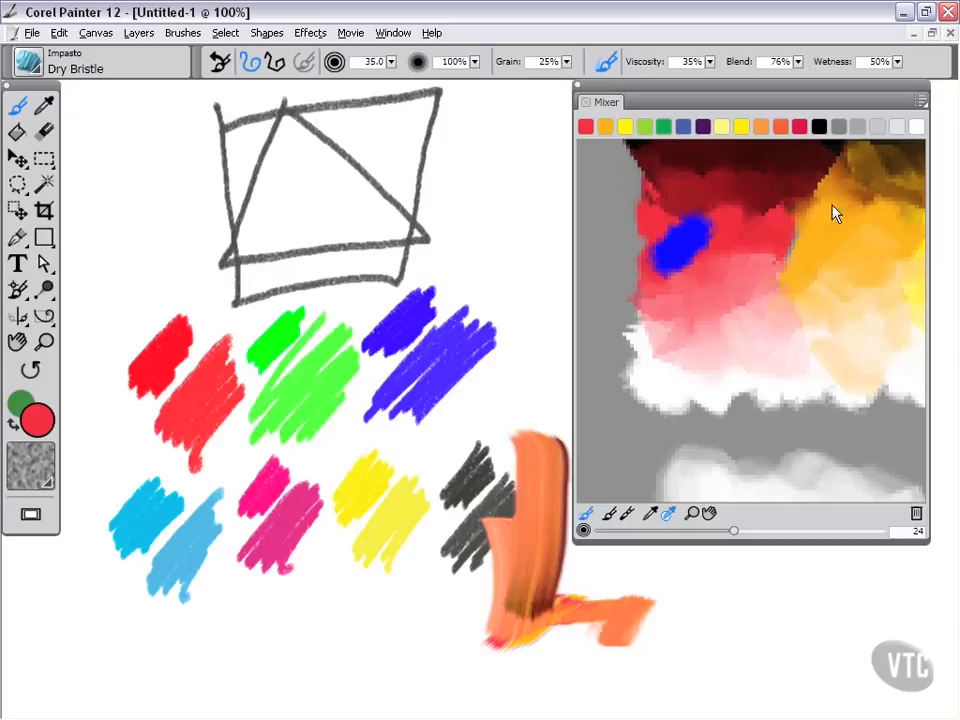
left_click_drag(521, 519, 536, 574)
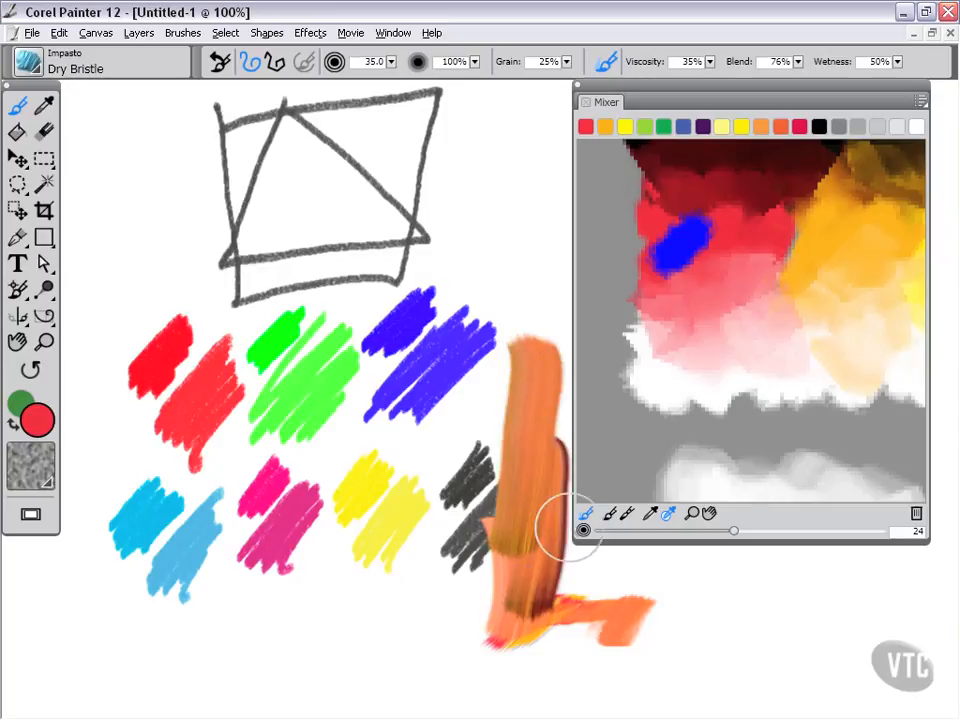
left_click(849, 336)
left_click_drag(505, 460, 518, 550)
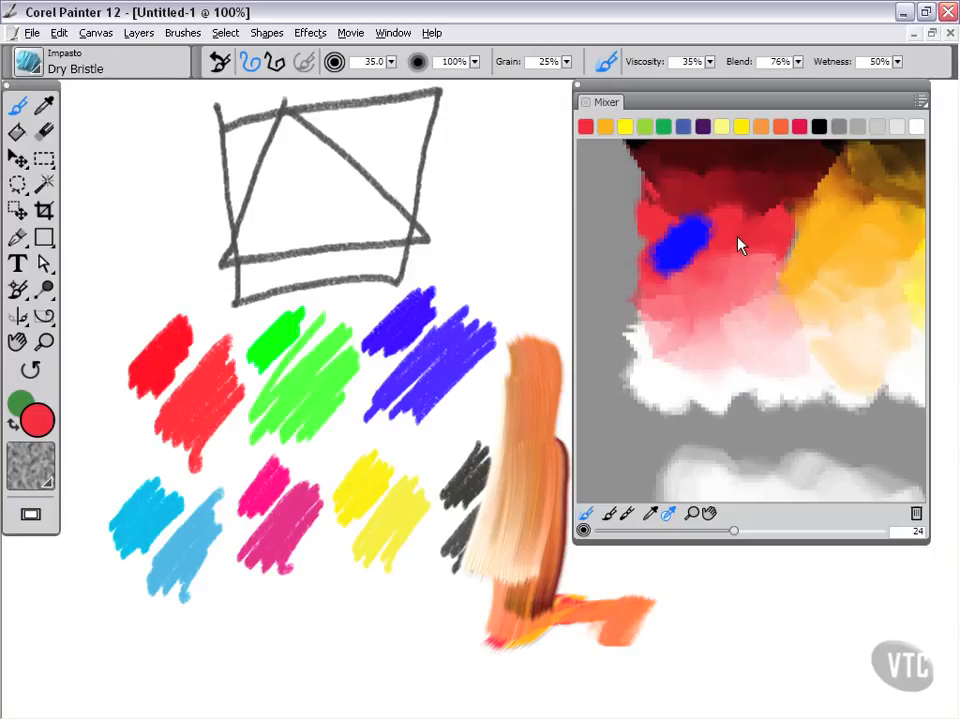
mouse_move(520, 615)
left_mouse_down()
mouse_move(538, 500)
mouse_move(516, 632)
mouse_move(564, 592)
mouse_move(518, 642)
mouse_move(588, 580)
mouse_move(616, 600)
mouse_move(686, 590)
left_mouse_up()
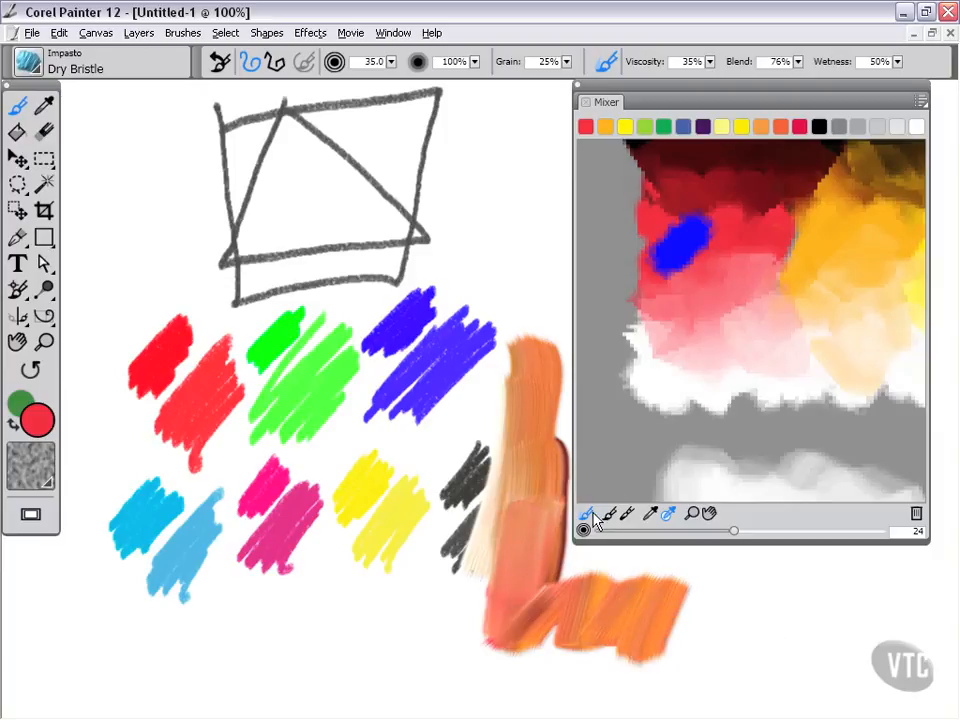
Step: Turn off the brush's dirty mode and paint multicolored red and orange strokes over the L-shaped paint on the canvas
left_click(608, 63)
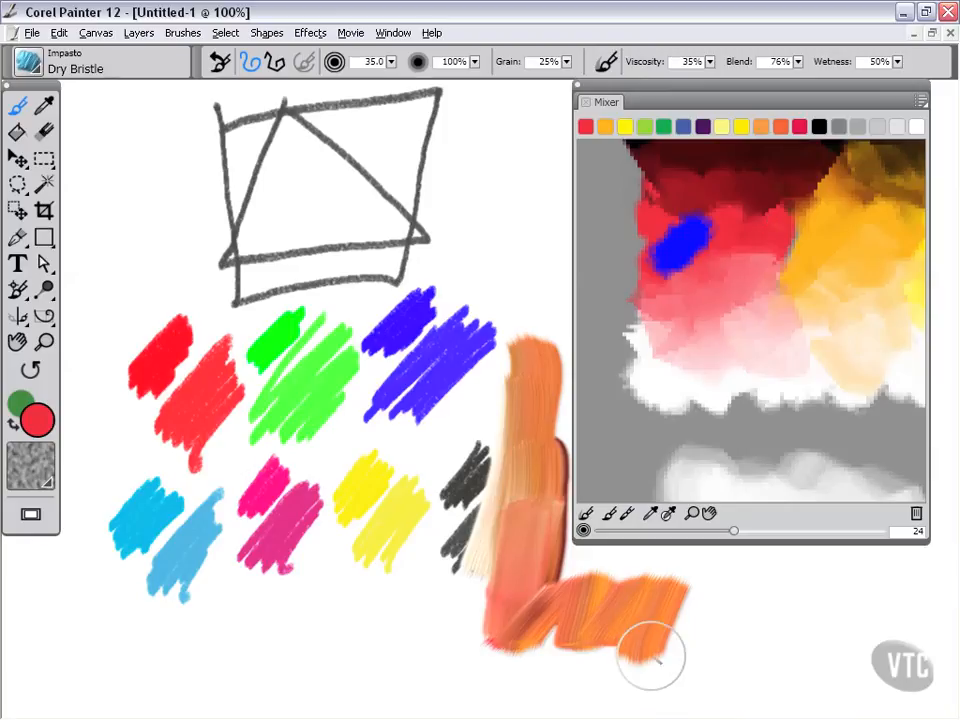
mouse_move(647, 654)
left_mouse_down()
mouse_move(610, 616)
mouse_move(622, 644)
mouse_move(568, 592)
mouse_move(584, 639)
mouse_move(543, 591)
mouse_move(557, 637)
mouse_move(533, 558)
mouse_move(533, 613)
mouse_move(520, 555)
mouse_move(517, 610)
mouse_move(530, 510)
mouse_move(537, 527)
mouse_move(529, 407)
left_mouse_up()
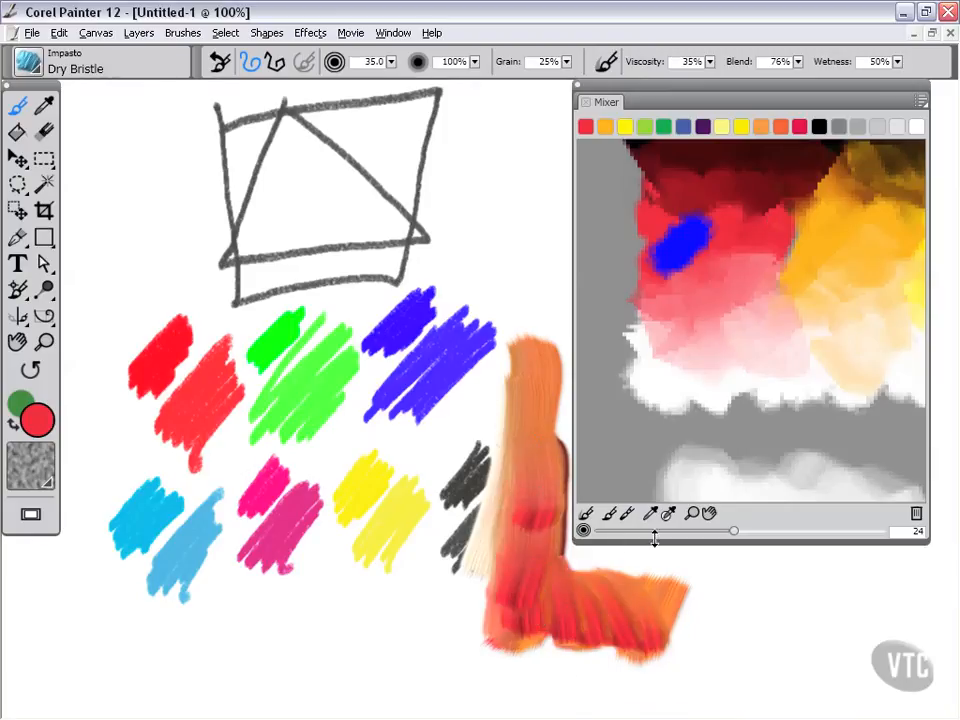
mouse_move(549, 604)
left_mouse_down()
mouse_move(532, 510)
mouse_move(529, 542)
mouse_move(537, 382)
left_mouse_up()
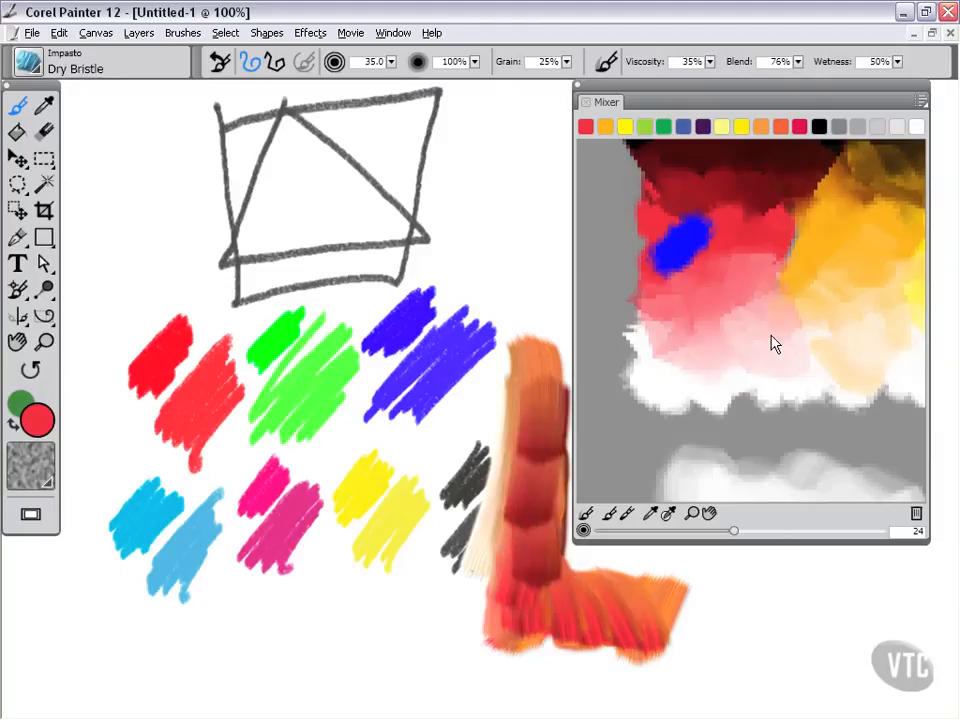
mouse_move(606, 611)
left_mouse_down()
mouse_move(551, 573)
mouse_move(546, 588)
mouse_move(534, 563)
mouse_move(538, 476)
left_mouse_up()
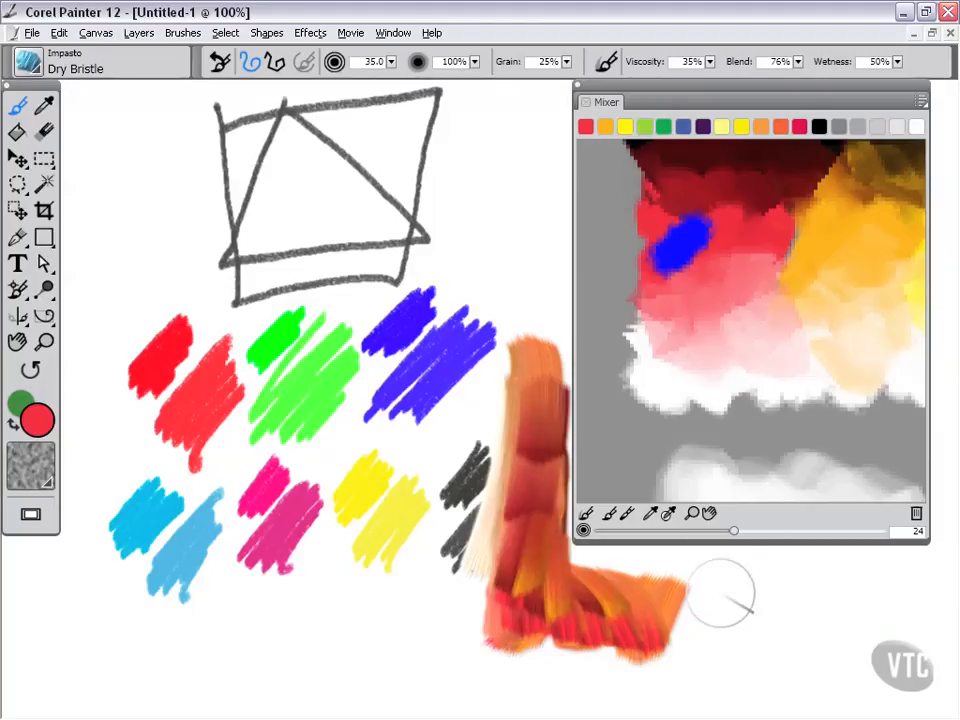
Step: Turn the brush's dirty mode back on and extend the orange column upward with sampled red, yellow and cream strokes
left_click(605, 64)
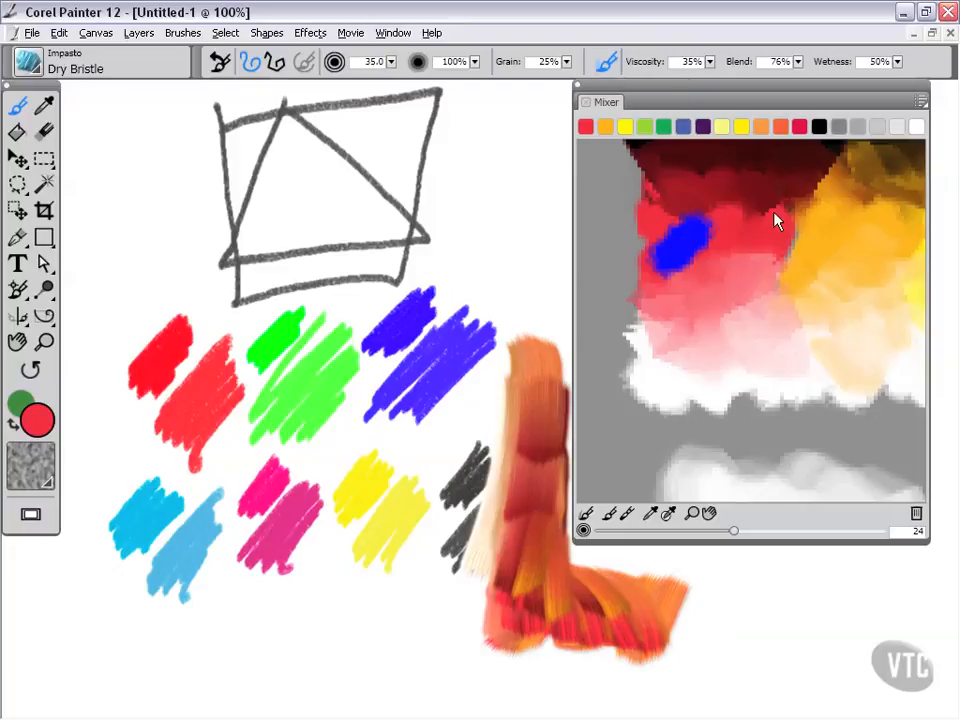
mouse_move(515, 615)
left_mouse_down()
mouse_move(544, 583)
mouse_move(525, 572)
mouse_move(527, 501)
mouse_move(515, 460)
mouse_move(546, 300)
mouse_move(540, 221)
mouse_move(514, 221)
left_mouse_up()
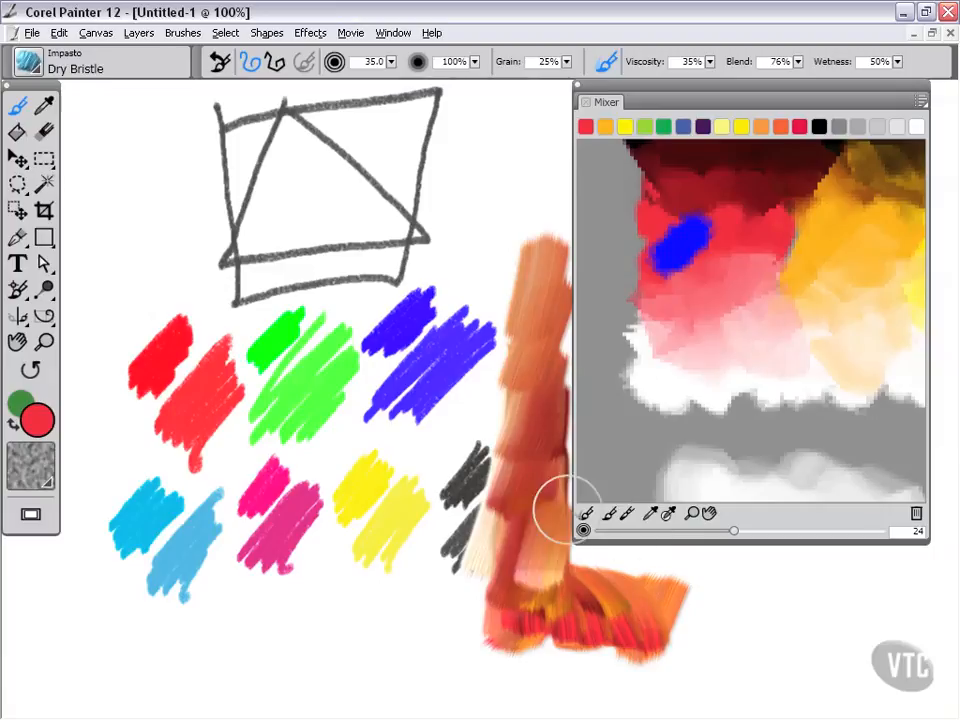
left_click_drag(566, 510, 548, 468)
left_click(531, 422)
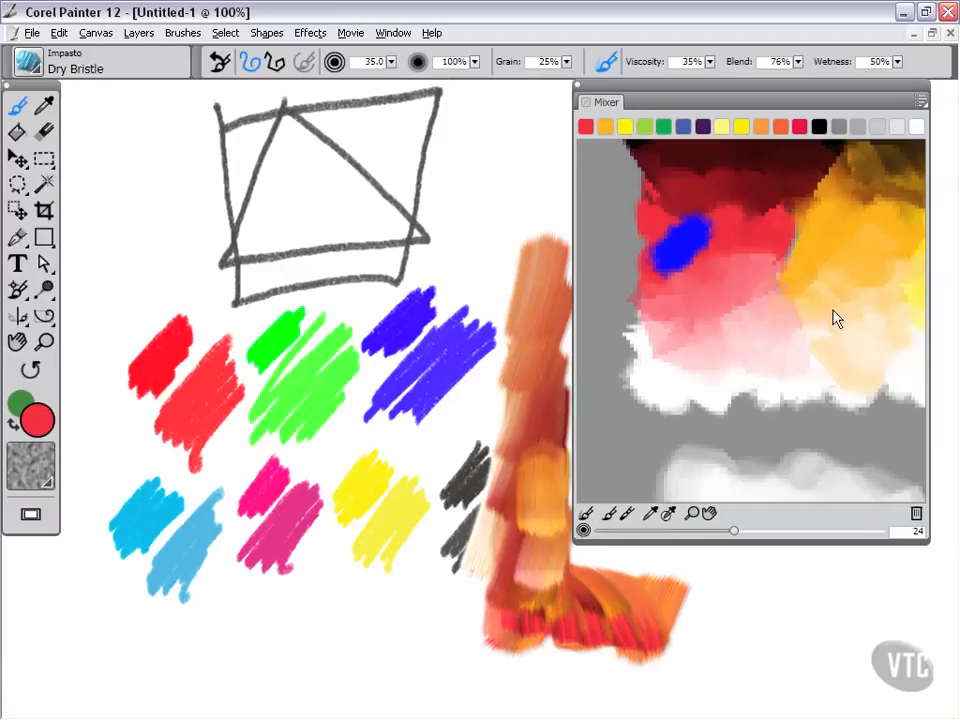
left_click(531, 429)
left_click(525, 440)
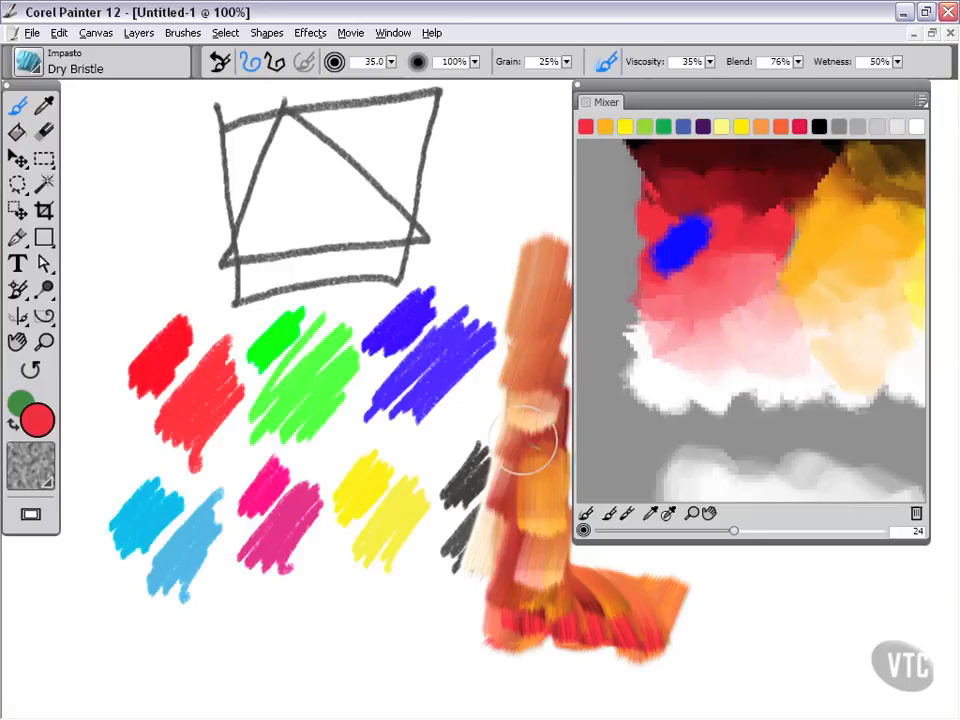
mouse_move(572, 568)
left_mouse_down()
mouse_move(525, 489)
mouse_move(540, 215)
left_mouse_up()
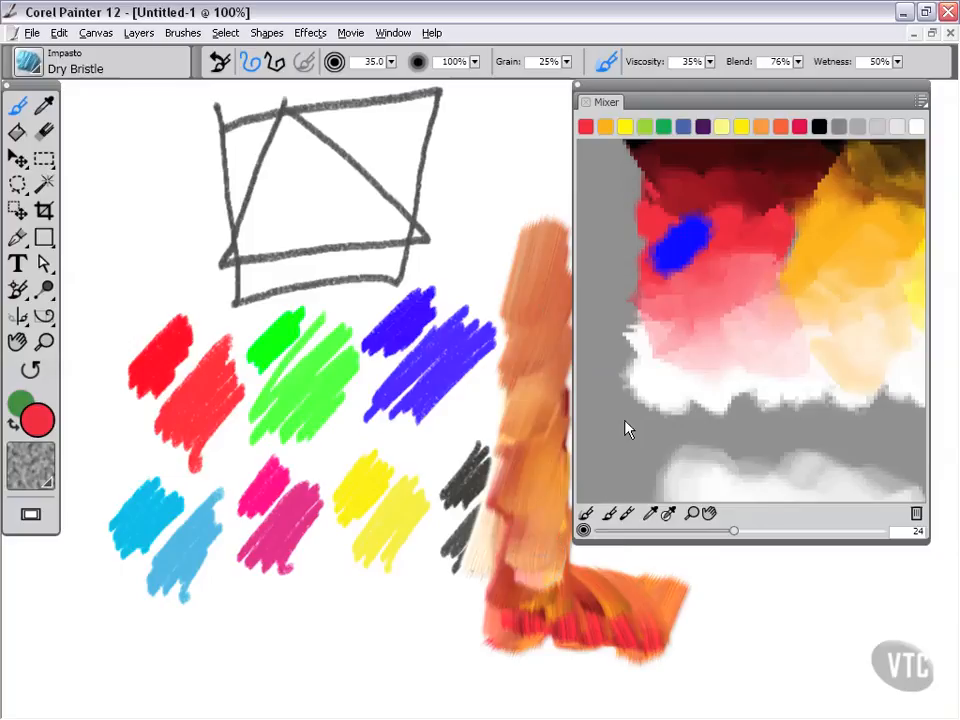
Step: Enable the Mixer's dirty brush mode and apply the dark green swatch color across the red and orange paint
left_click(586, 522)
left_click(663, 127)
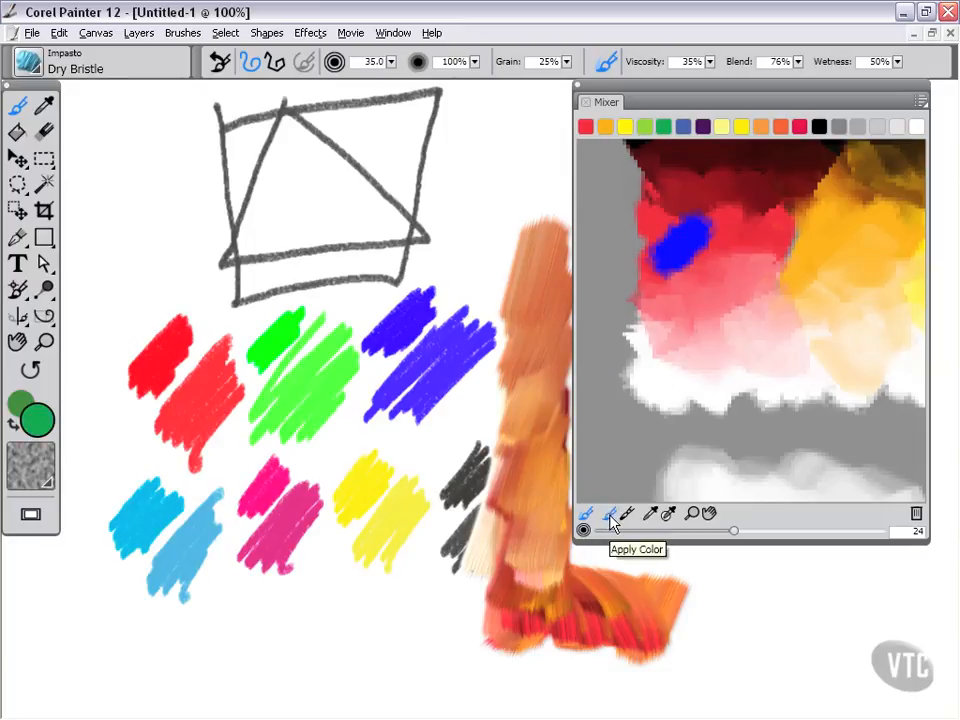
mouse_move(629, 278)
left_mouse_down()
mouse_move(671, 320)
mouse_move(665, 288)
mouse_move(716, 301)
mouse_move(711, 267)
mouse_move(732, 278)
mouse_move(763, 275)
mouse_move(764, 230)
mouse_move(775, 292)
mouse_move(813, 238)
mouse_move(804, 307)
mouse_move(846, 272)
mouse_move(822, 330)
mouse_move(882, 302)
mouse_move(849, 403)
left_mouse_up()
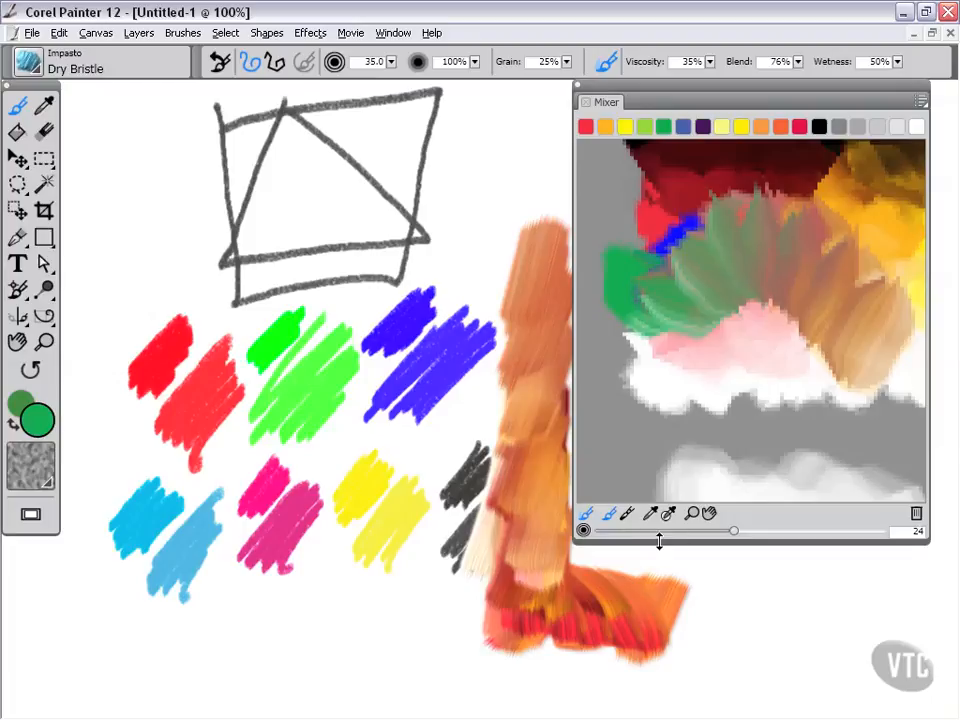
Step: Turn off the Mixer's dirty brush mode and apply a wide band of light green below the mixed paint
left_click(607, 515)
left_click(647, 128)
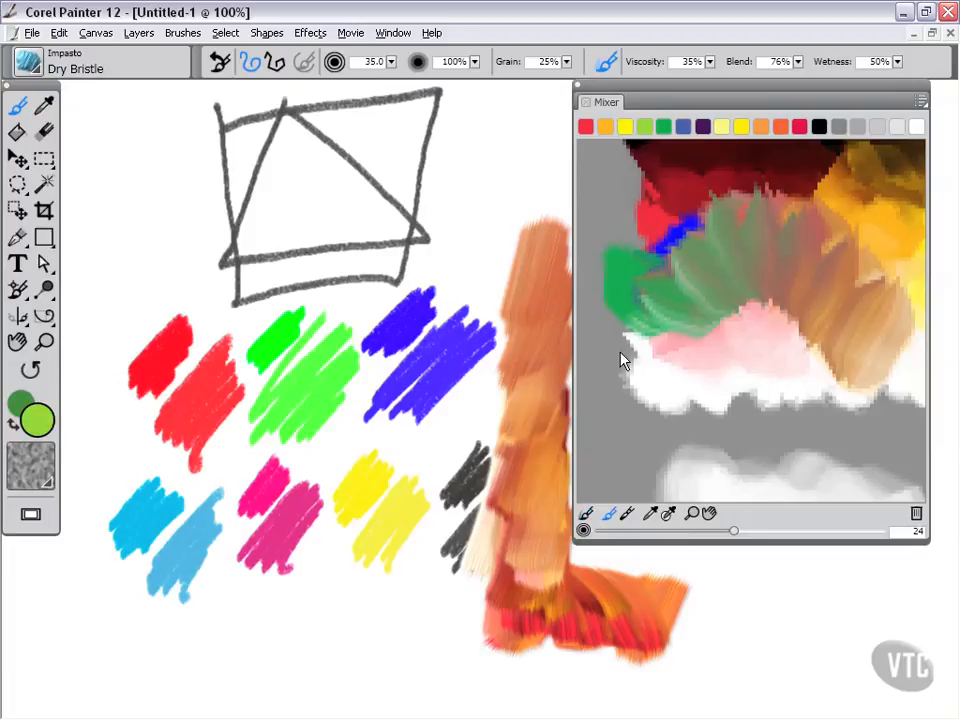
mouse_move(610, 370)
left_mouse_down()
mouse_move(677, 411)
mouse_move(671, 360)
mouse_move(718, 402)
mouse_move(714, 362)
mouse_move(737, 398)
mouse_move(769, 398)
mouse_move(772, 347)
mouse_move(791, 416)
mouse_move(823, 336)
mouse_move(825, 406)
mouse_move(871, 346)
mouse_move(840, 426)
left_mouse_up()
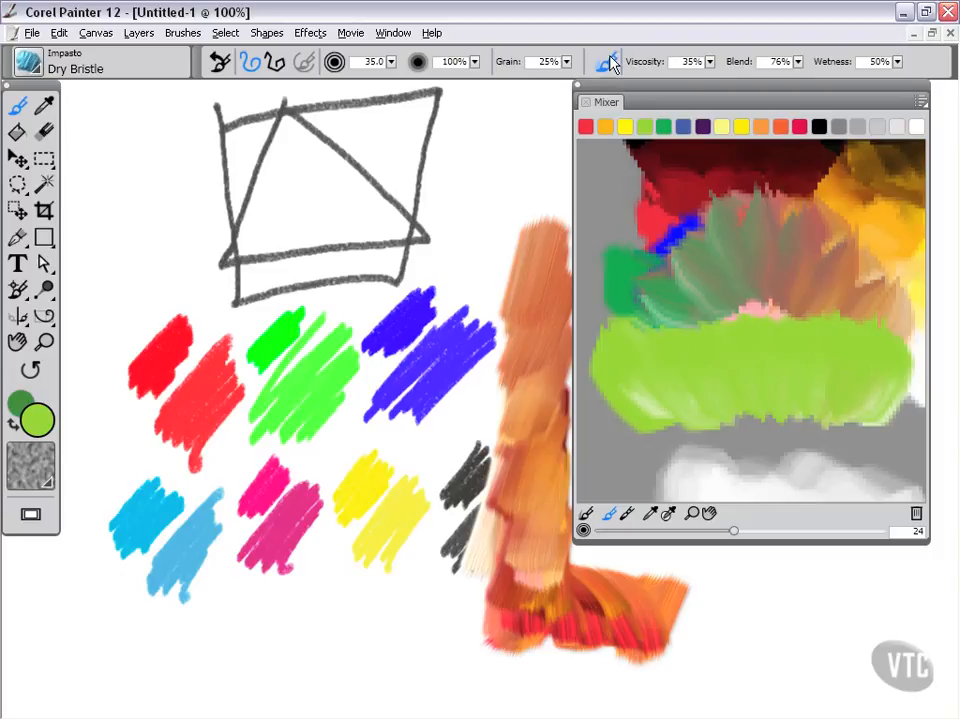
Step: Re-enable the Mixer's dirty brush mode and blend the green, red and orange paint with Mix Color
left_click(586, 514)
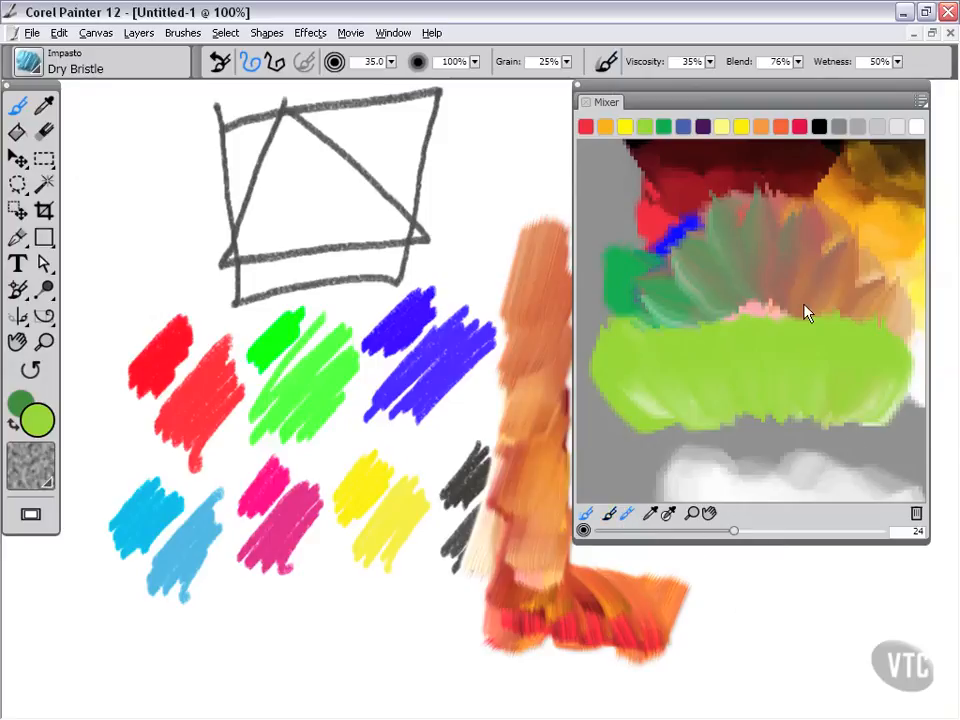
mouse_move(808, 313)
left_mouse_down()
mouse_move(737, 360)
mouse_move(803, 285)
mouse_move(799, 257)
mouse_move(716, 343)
mouse_move(678, 355)
mouse_move(639, 289)
mouse_move(675, 205)
mouse_move(752, 177)
mouse_move(808, 189)
mouse_move(857, 184)
mouse_move(887, 367)
mouse_move(824, 325)
mouse_move(690, 397)
left_mouse_up()
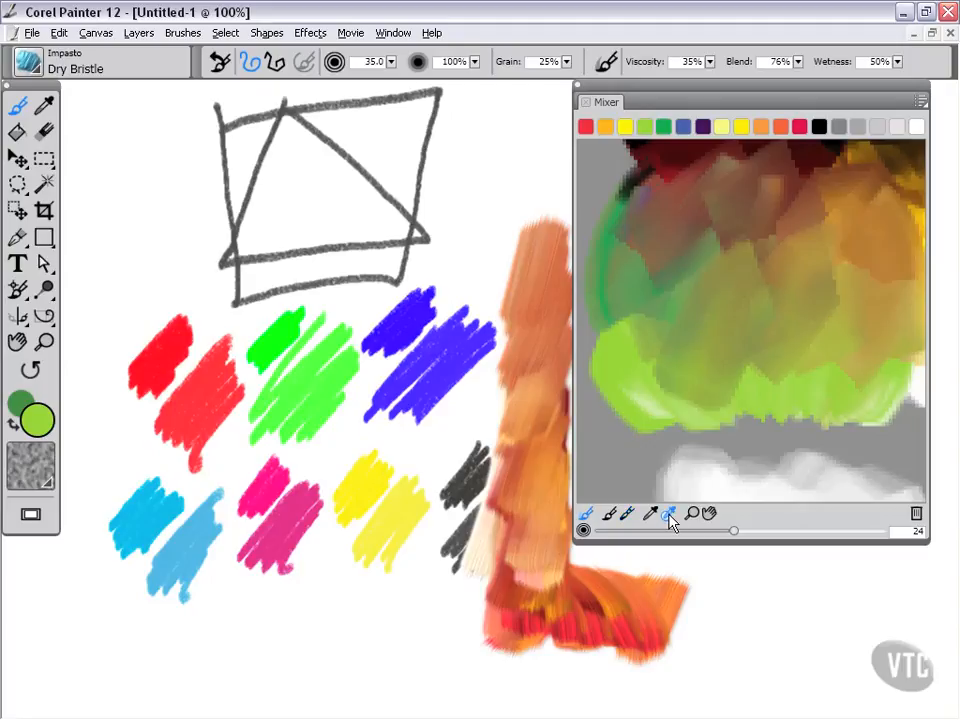
Step: Sample multiple colors from the blended mixer paint and brush brown and olive green strokes above the orange column
left_click(757, 243)
mouse_move(505, 140)
left_mouse_down()
mouse_move(471, 253)
mouse_move(497, 150)
mouse_move(445, 240)
left_mouse_up()
left_click(795, 219)
mouse_move(505, 140)
left_mouse_down()
mouse_move(497, 221)
mouse_move(525, 167)
mouse_move(548, 200)
left_mouse_up()
left_click(768, 293)
mouse_move(489, 193)
left_mouse_down()
mouse_move(491, 226)
mouse_move(450, 240)
left_mouse_up()
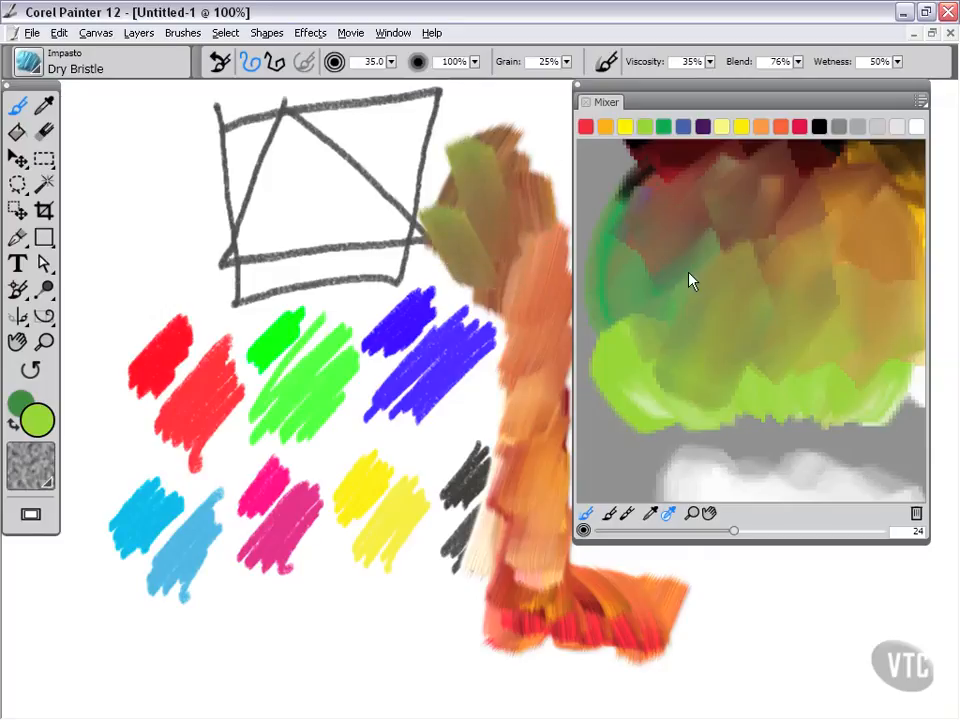